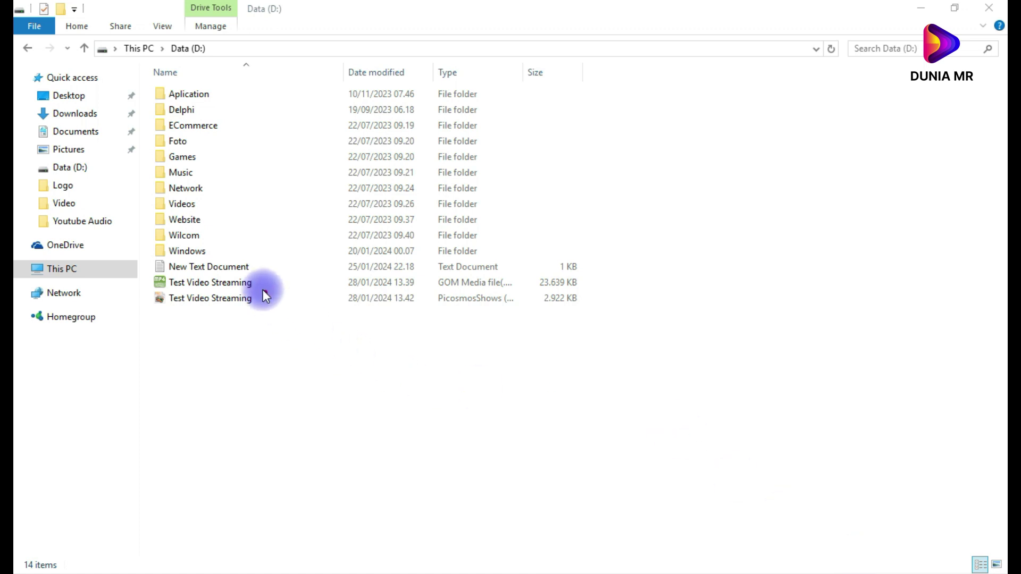
Step: Preview the Test Video Streaming thumbnail image in the Data (D:) drive and select the video file of the same name
{"action": "mouse_move", "coordinate": [603, 277]}
{"action": "left_mouse_down"}
{"action": "mouse_move", "coordinate": [251, 275]}
{"action": "mouse_move", "coordinate": [591, 287]}
{"action": "left_mouse_up"}
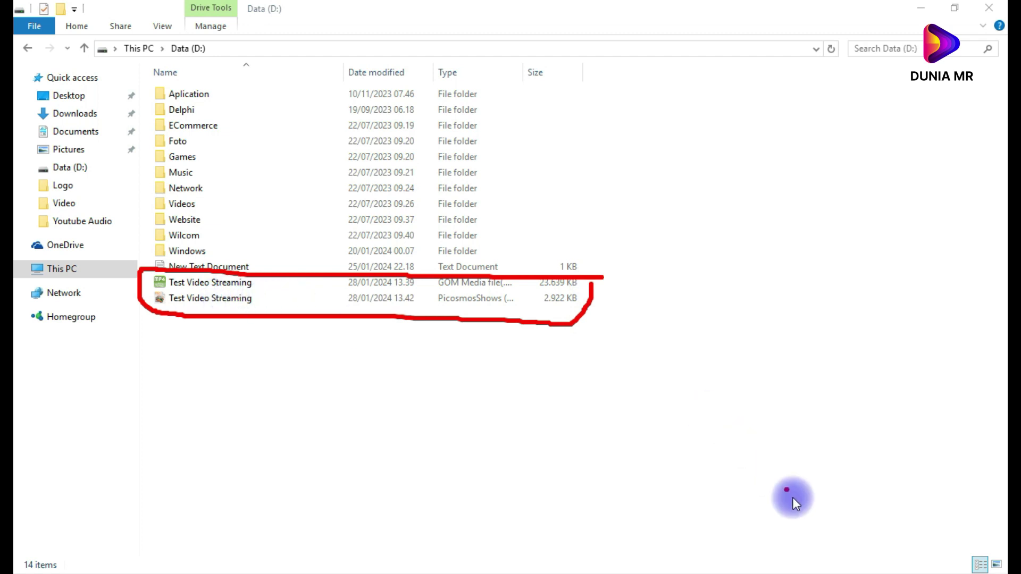
{"action": "left_click", "coordinate": [847, 553]}
{"action": "left_click", "coordinate": [226, 300]}
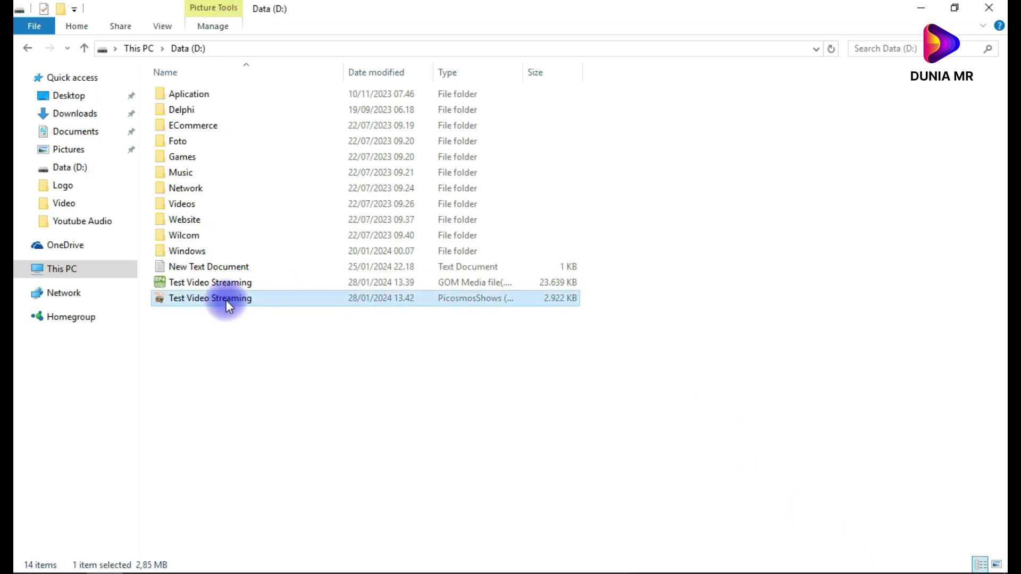
{"action": "double_click", "coordinate": [226, 300]}
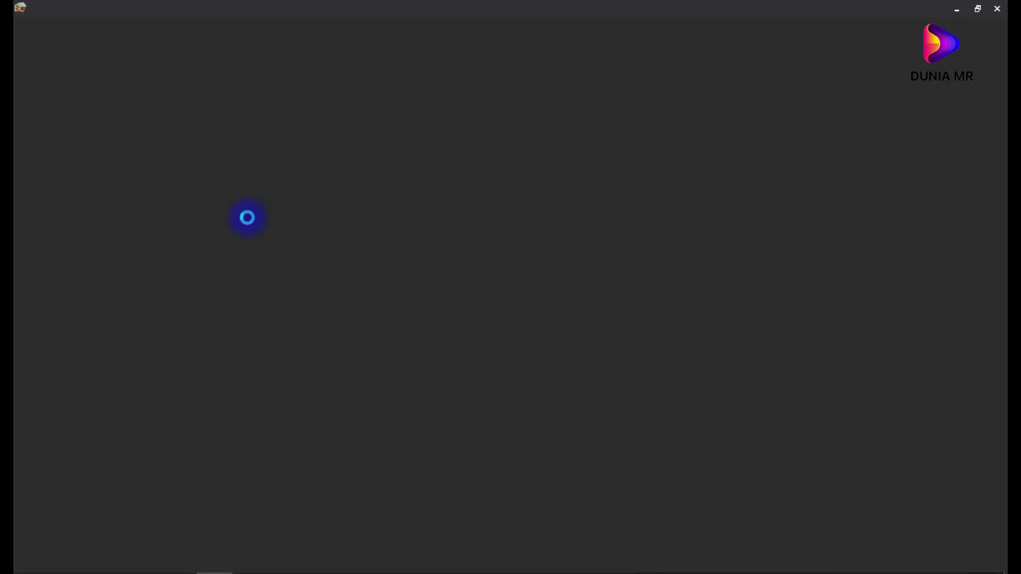
{"action": "key", "text": "Escape"}
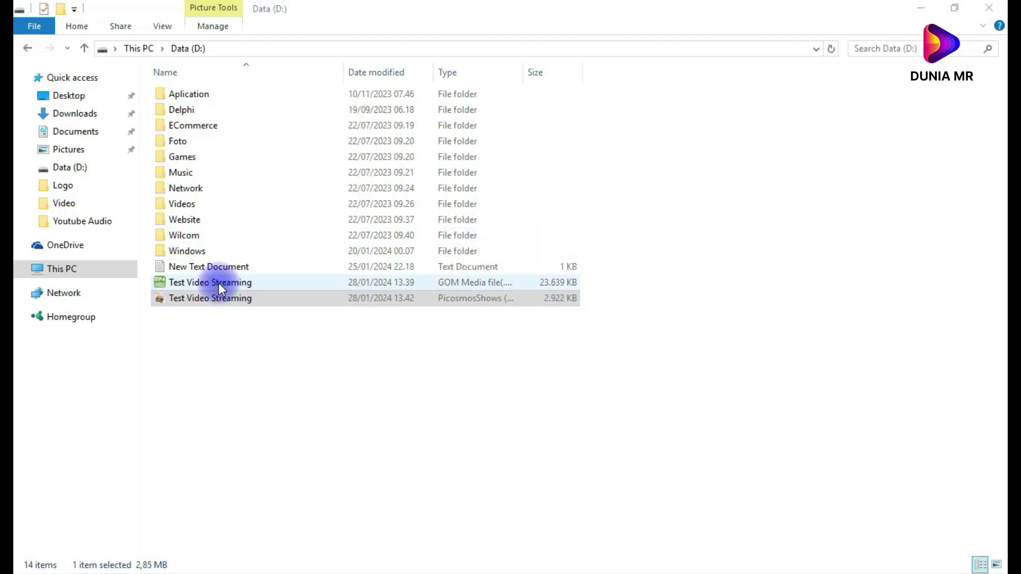
{"action": "left_click", "coordinate": [218, 283]}
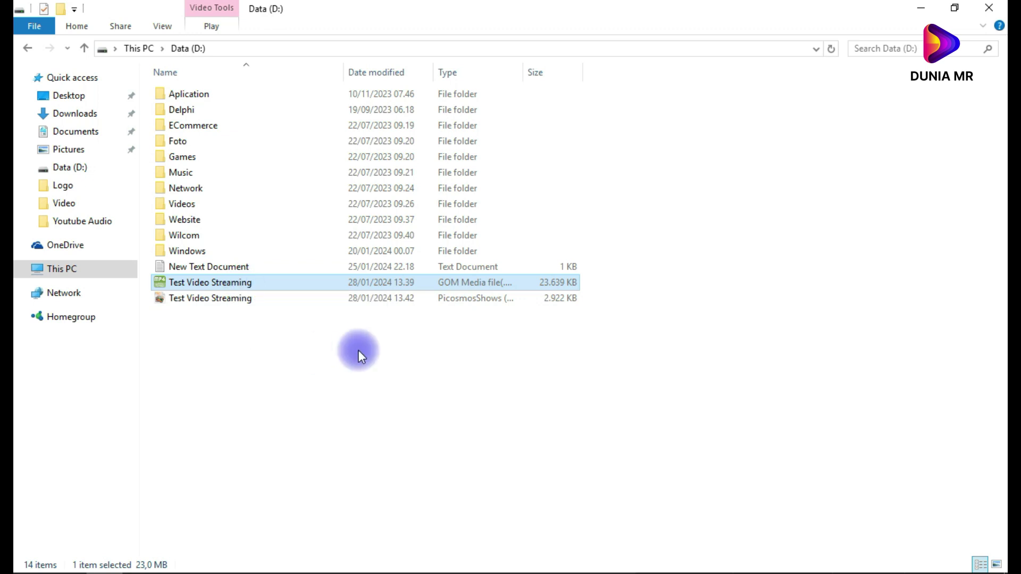
Step: Switch from the file window to YouTube Studio in the browser and reload the channel dashboard
{"action": "mouse_move", "coordinate": [205, 540]}
{"action": "left_click", "coordinate": [141, 558]}
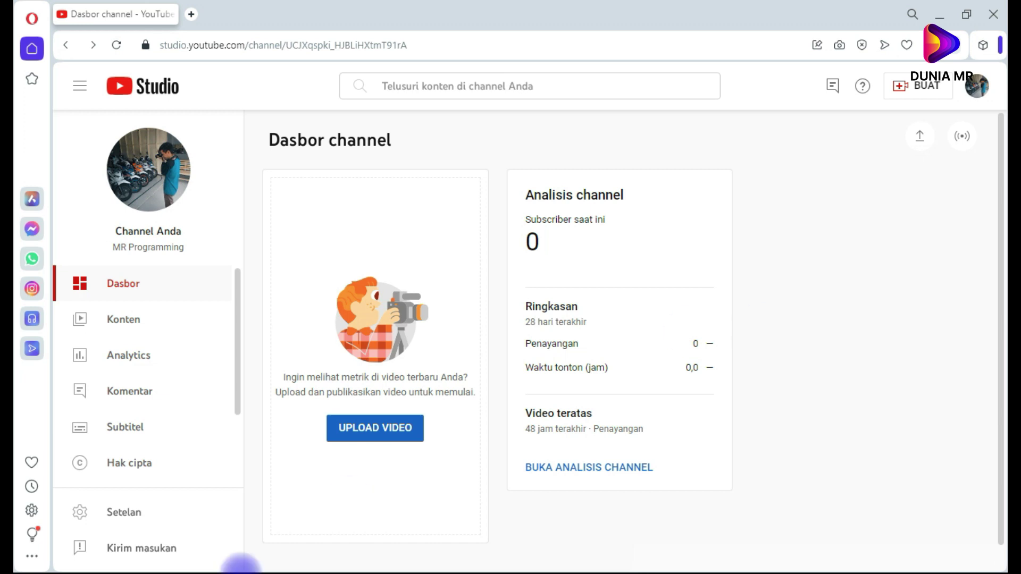
{"action": "left_click", "coordinate": [202, 555]}
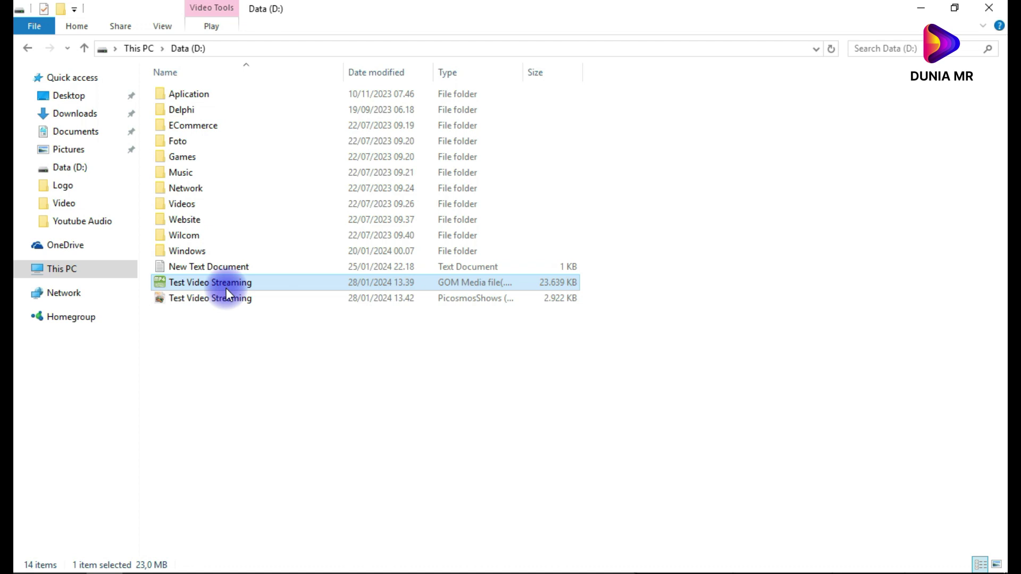
{"action": "left_click", "coordinate": [933, 11]}
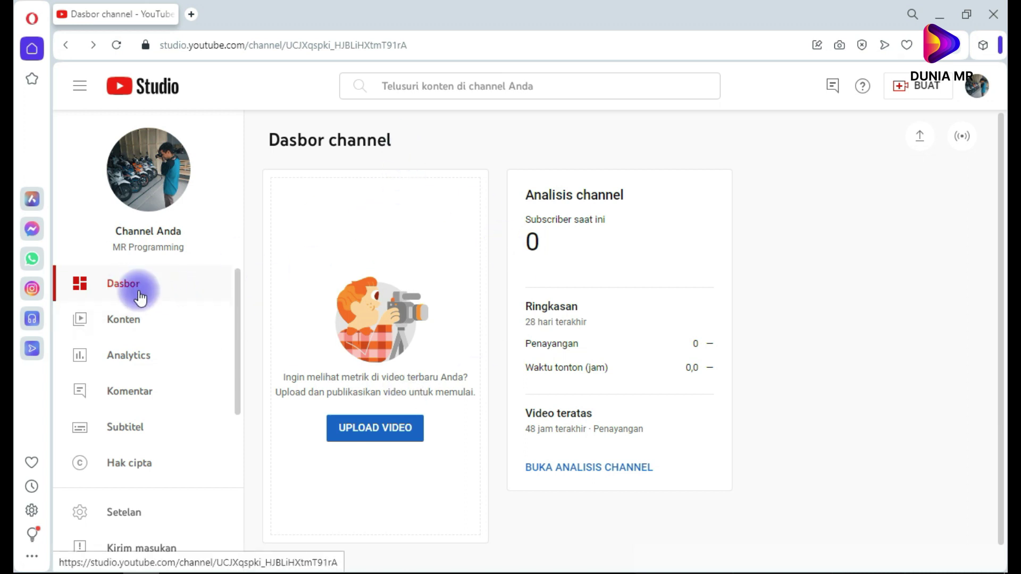
{"action": "key", "text": "F5"}
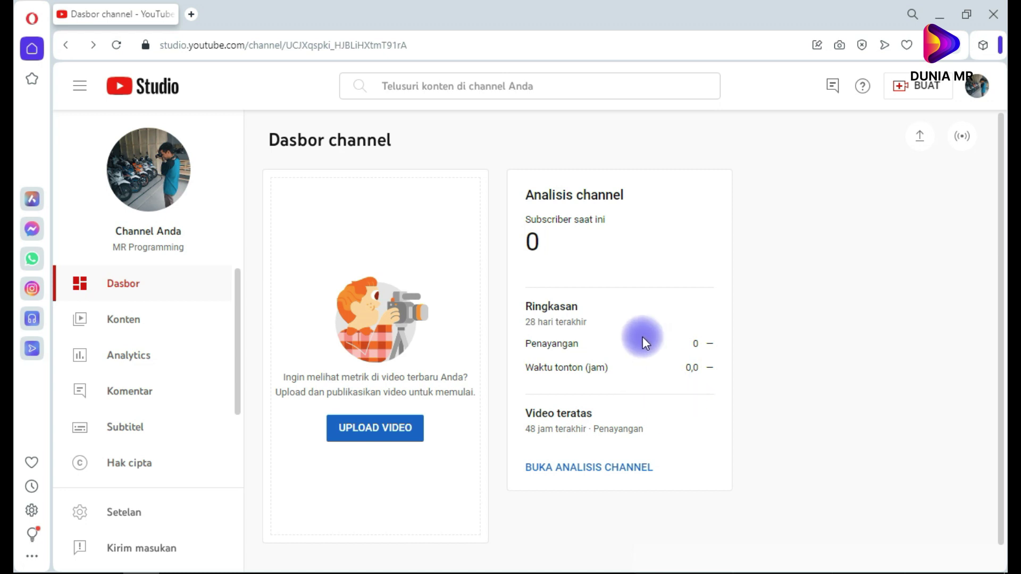
Step: Try to open live streaming from the dashboard of the channel that has no streaming access
{"action": "left_click", "coordinate": [918, 86]}
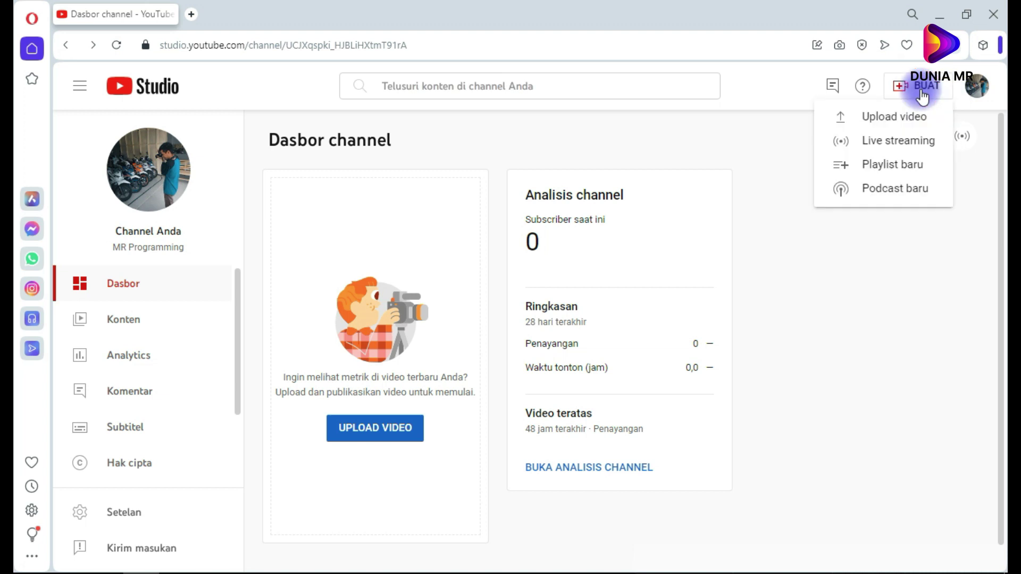
{"action": "left_click", "coordinate": [878, 143]}
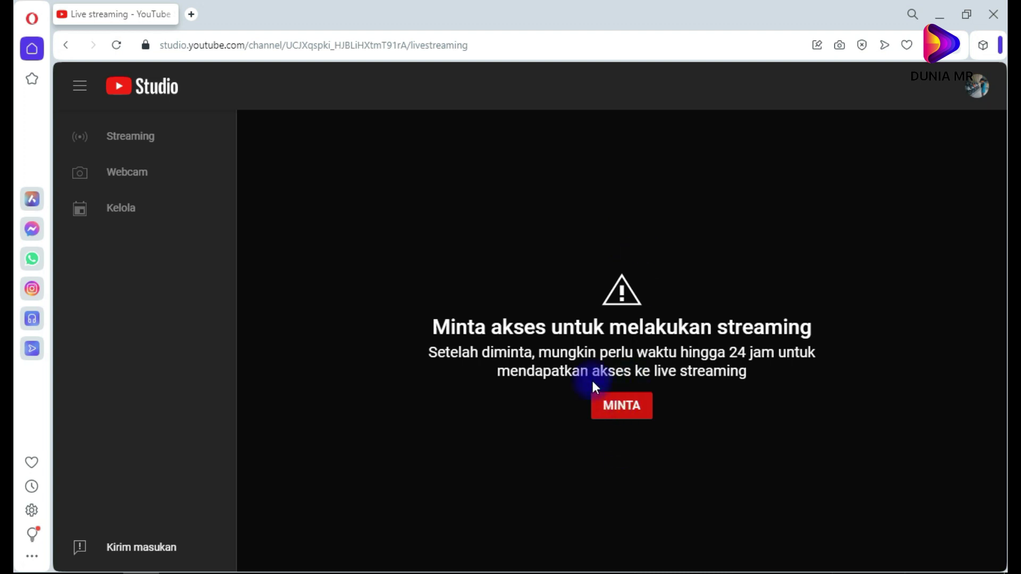
{"action": "left_click", "coordinate": [63, 45]}
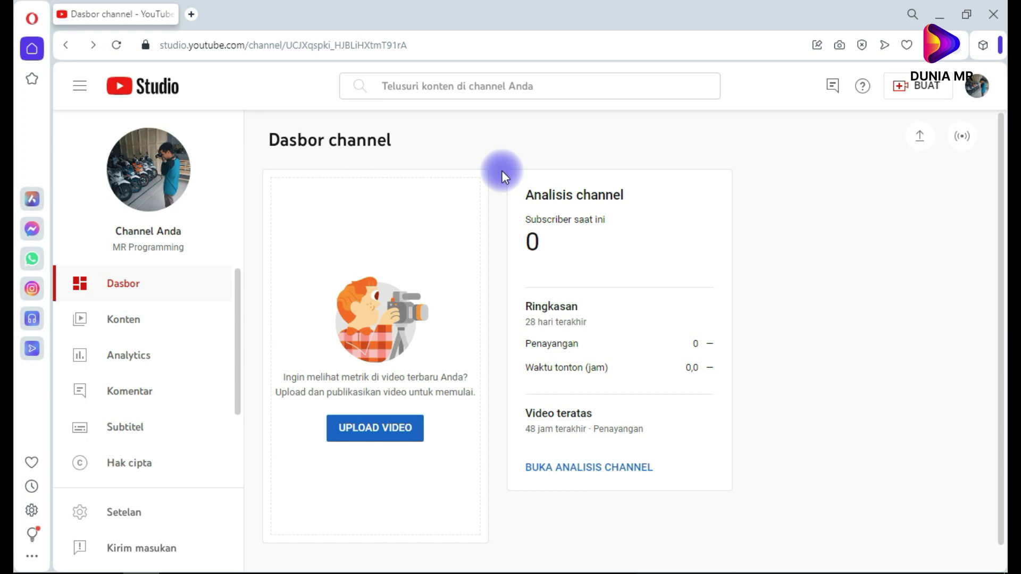
{"action": "left_click", "coordinate": [919, 86]}
{"action": "left_click", "coordinate": [883, 138]}
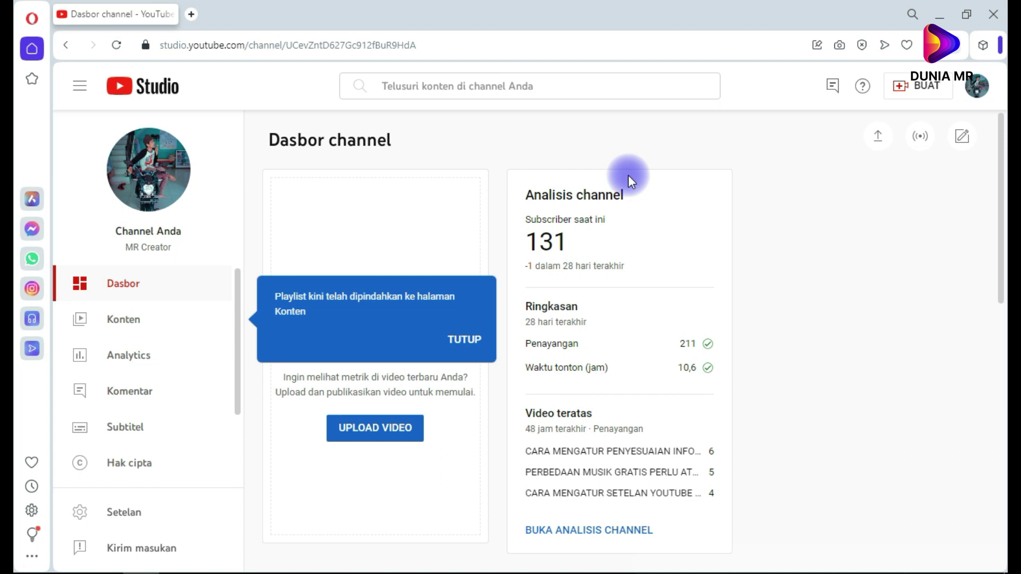
Step: Look over the MR Creator channel's content list, return to the dashboard and create a live stream
{"action": "left_click", "coordinate": [136, 318]}
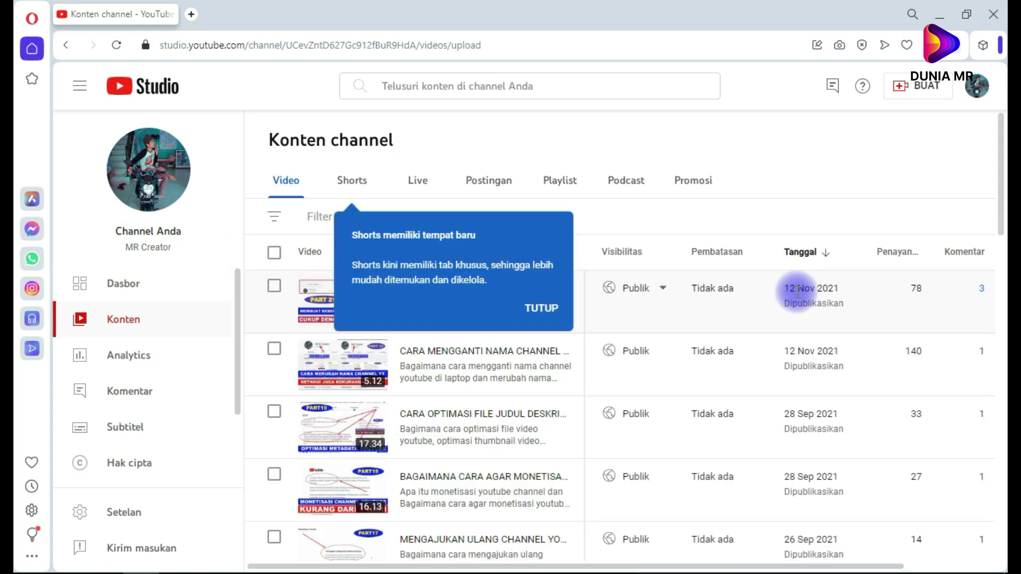
{"action": "left_click", "coordinate": [124, 297]}
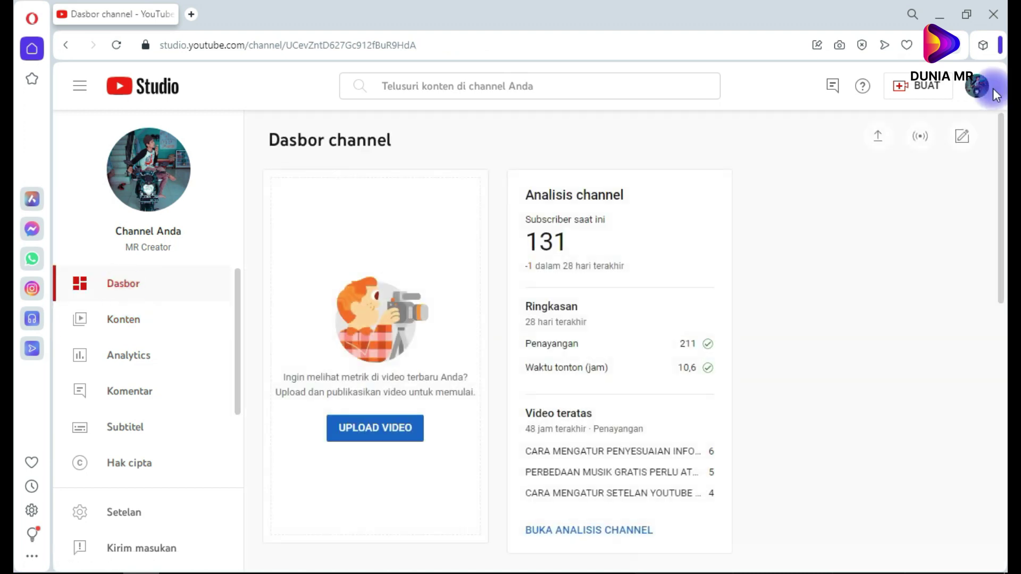
{"action": "left_click", "coordinate": [927, 92]}
{"action": "left_click", "coordinate": [875, 139]}
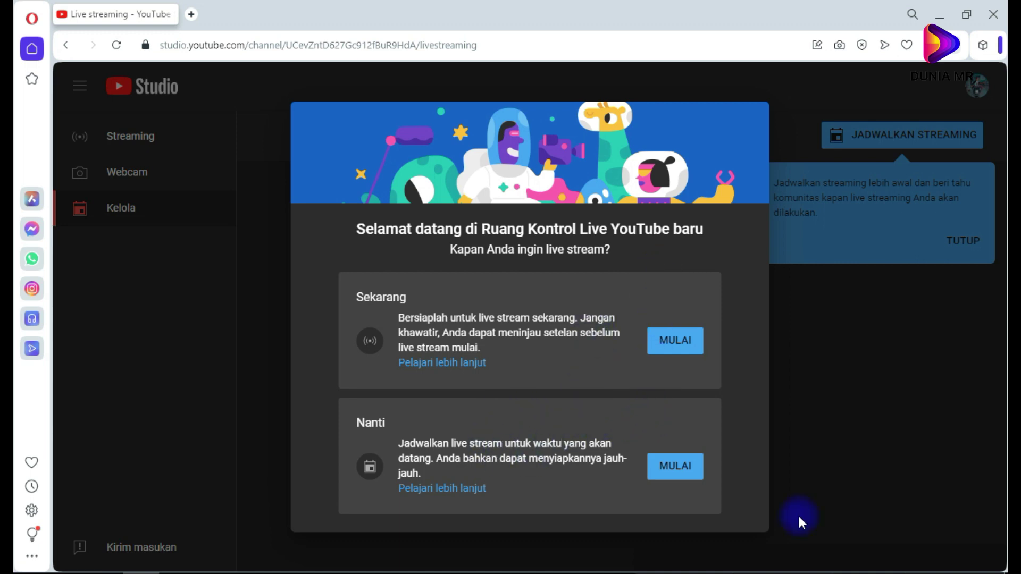
Step: Choose to stream now (Sekarang) and pick streaming software (Software untuk streaming) as the live stream type
{"action": "mouse_move", "coordinate": [547, 278]}
{"action": "left_mouse_down"}
{"action": "mouse_move", "coordinate": [388, 266]}
{"action": "mouse_move", "coordinate": [420, 392]}
{"action": "mouse_move", "coordinate": [732, 381]}
{"action": "left_mouse_up"}
{"action": "left_click", "coordinate": [677, 346]}
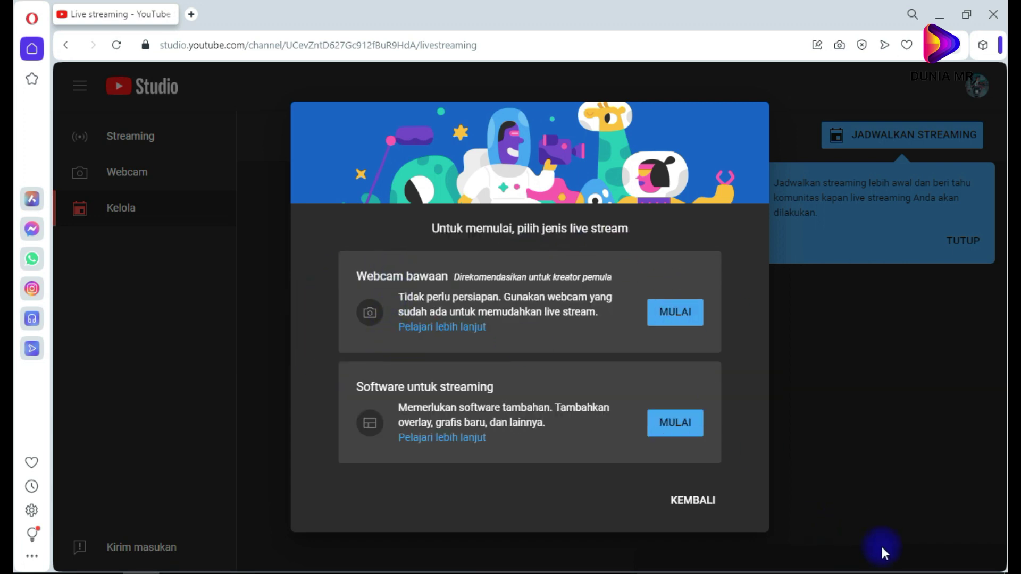
{"action": "mouse_move", "coordinate": [508, 369]}
{"action": "left_mouse_down"}
{"action": "mouse_move", "coordinate": [310, 417]}
{"action": "mouse_move", "coordinate": [498, 378]}
{"action": "left_mouse_up"}
{"action": "left_click", "coordinate": [676, 423]}
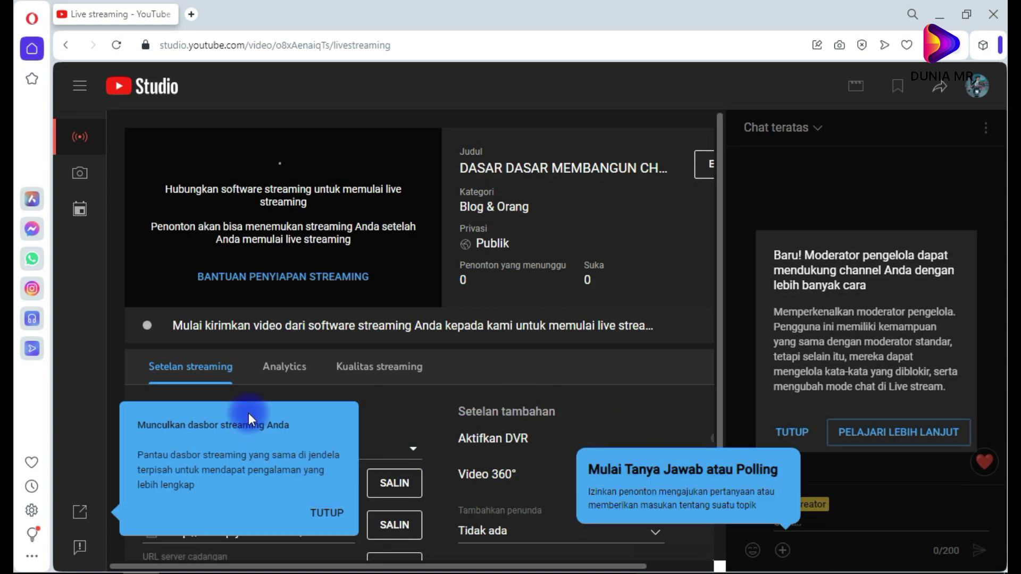
Step: Dismiss the stream dashboard tip and the Q&A and polling tip, and look over the streaming settings
{"action": "mouse_move", "coordinate": [633, 426]}
{"action": "left_mouse_down"}
{"action": "mouse_move", "coordinate": [574, 520]}
{"action": "mouse_move", "coordinate": [691, 409]}
{"action": "left_mouse_up"}
{"action": "left_click", "coordinate": [176, 379]}
{"action": "mouse_move", "coordinate": [176, 379]}
{"action": "left_mouse_down"}
{"action": "mouse_move", "coordinate": [151, 506]}
{"action": "mouse_move", "coordinate": [383, 481]}
{"action": "mouse_move", "coordinate": [178, 333]}
{"action": "mouse_move", "coordinate": [262, 542]}
{"action": "left_mouse_up"}
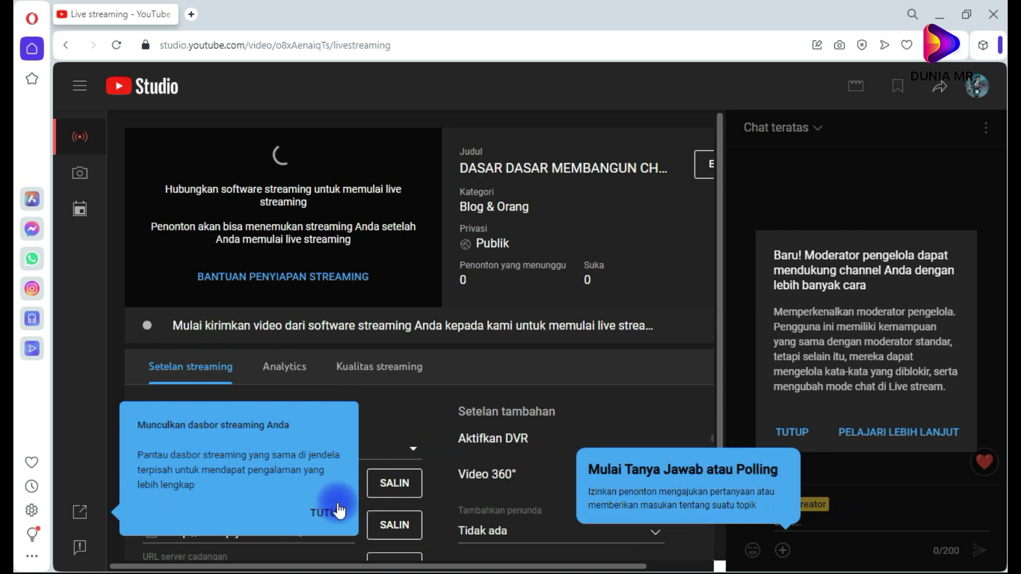
{"action": "left_click", "coordinate": [334, 511]}
{"action": "left_click", "coordinate": [379, 325]}
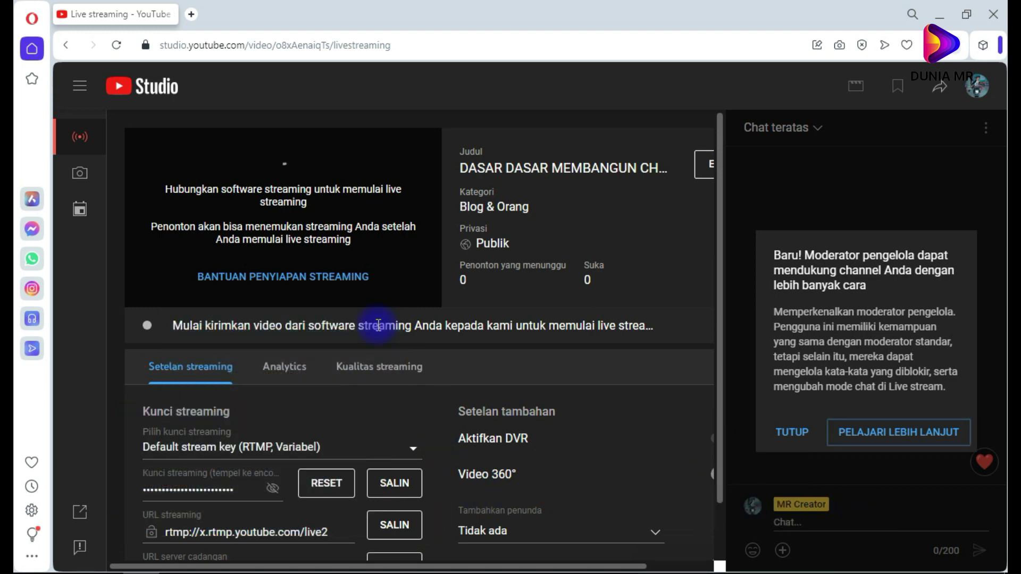
{"action": "scroll", "coordinate": [523, 340], "scroll_direction": "down", "scroll_amount": 1}
{"action": "scroll", "coordinate": [557, 255], "scroll_direction": "up", "scroll_amount": 1}
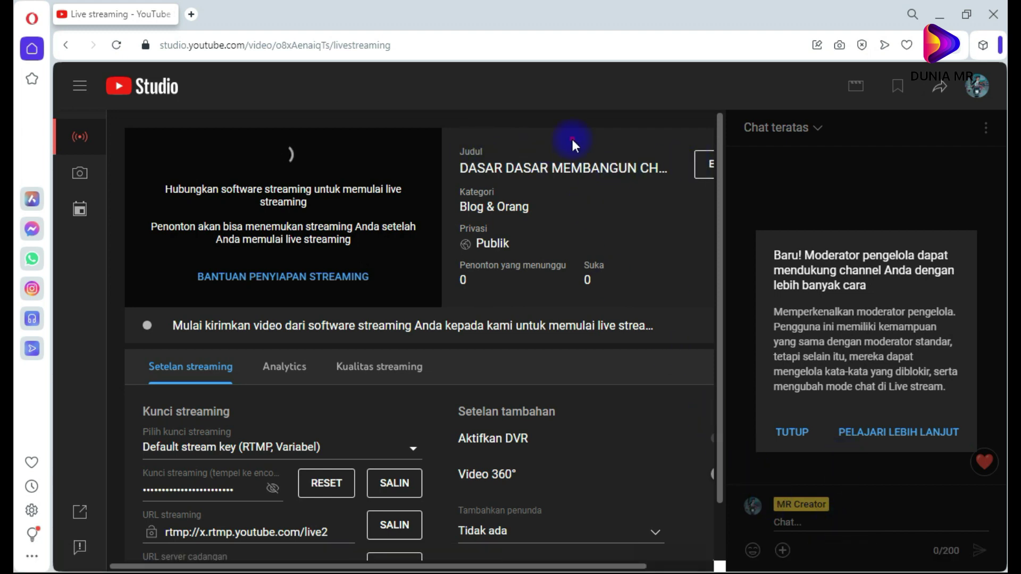
Step: Open the stream's details for editing and replace its title with the video file's name, "Test Video Streaming"
{"action": "mouse_move", "coordinate": [572, 139]}
{"action": "left_mouse_down"}
{"action": "mouse_move", "coordinate": [442, 181]}
{"action": "mouse_move", "coordinate": [461, 286]}
{"action": "mouse_move", "coordinate": [575, 267]}
{"action": "left_mouse_up"}
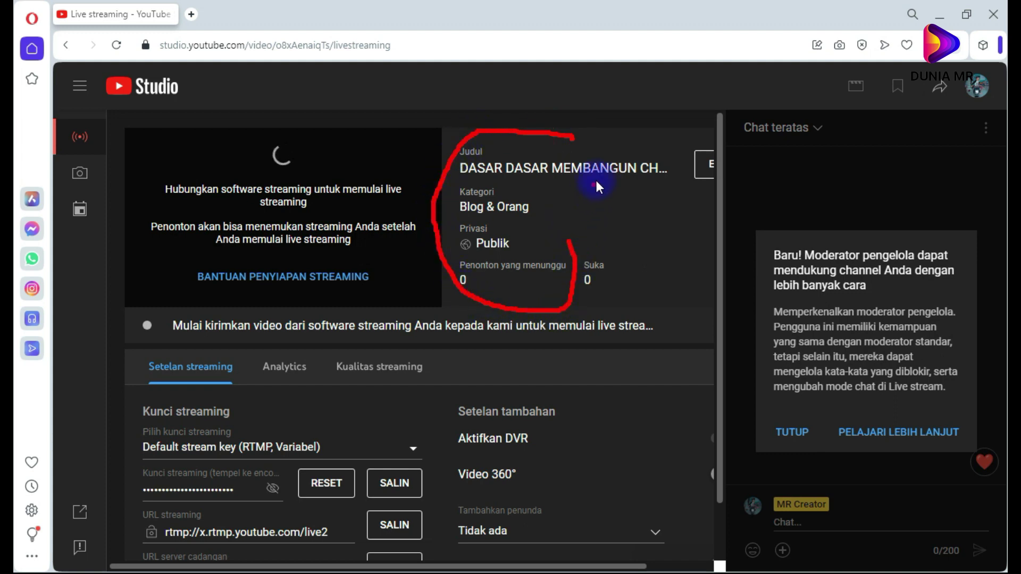
{"action": "left_click", "coordinate": [595, 180]}
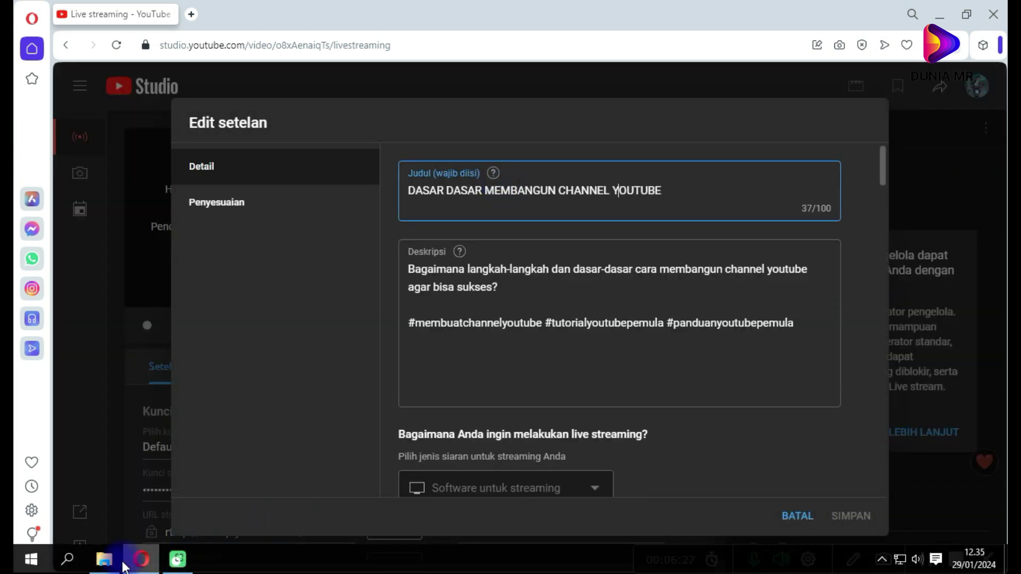
{"action": "left_click", "coordinate": [104, 566]}
{"action": "right_click", "coordinate": [213, 280]}
{"action": "left_click", "coordinate": [304, 540]}
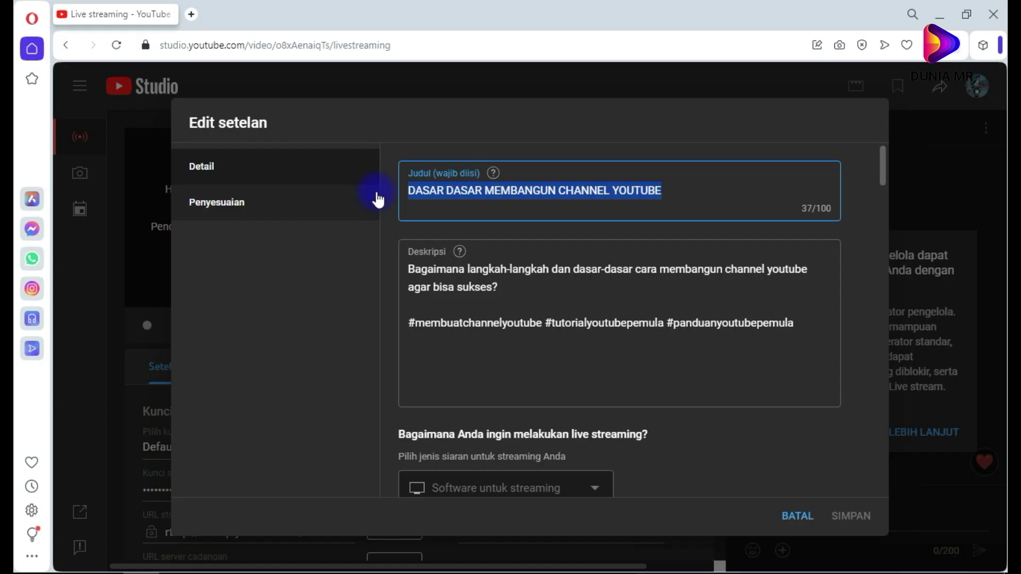
{"action": "type", "text": "Test Video Streaming"}
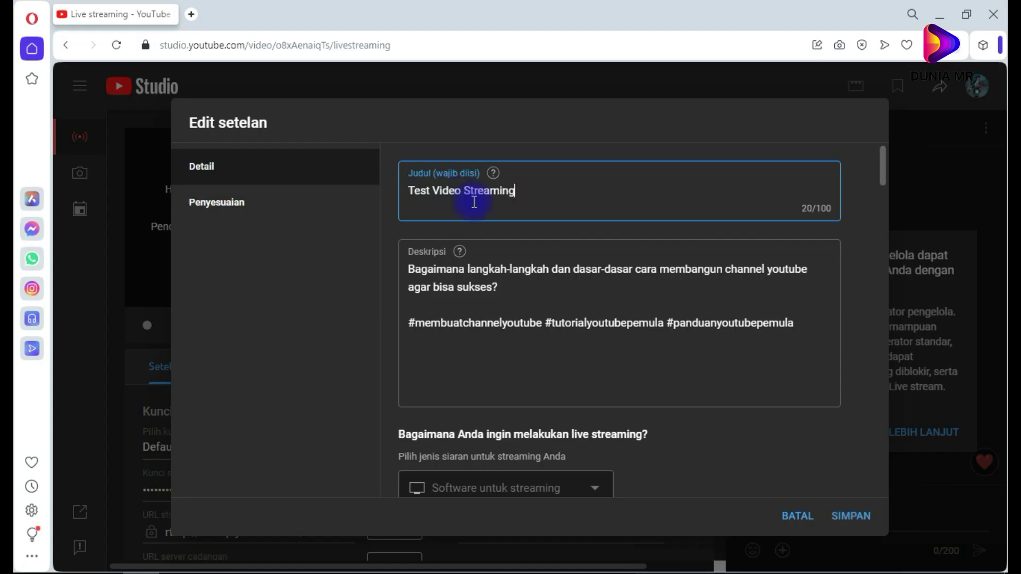
Step: Replace the description's opening paragraph with "ini adalah deskripsi Test Video Streaming", keeping the hashtags
{"action": "left_click_drag", "start_coordinate": [498, 288], "coordinate": [391, 269]}
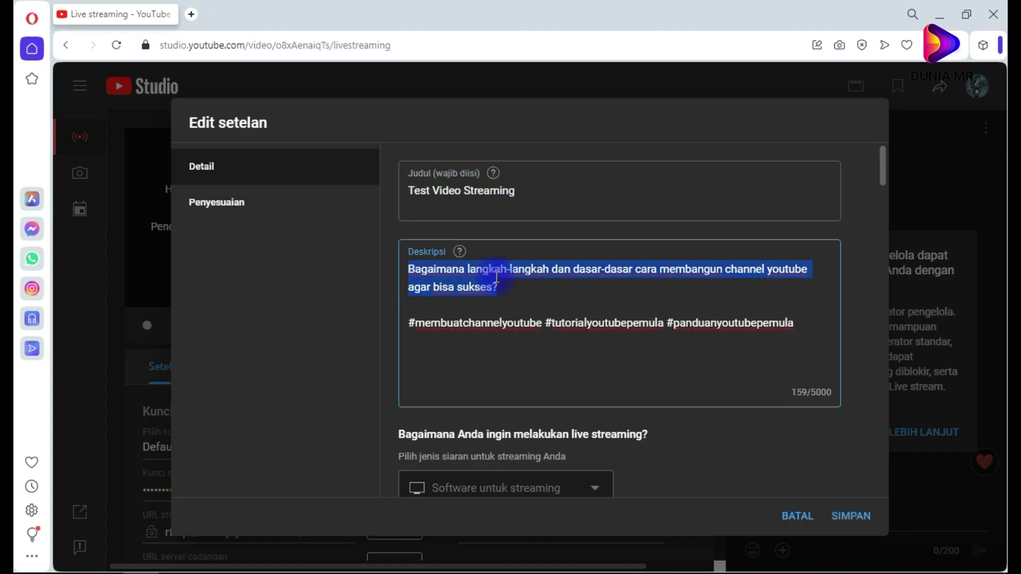
{"action": "key", "text": "BackSpace"}
{"action": "type", "text": "ini"}
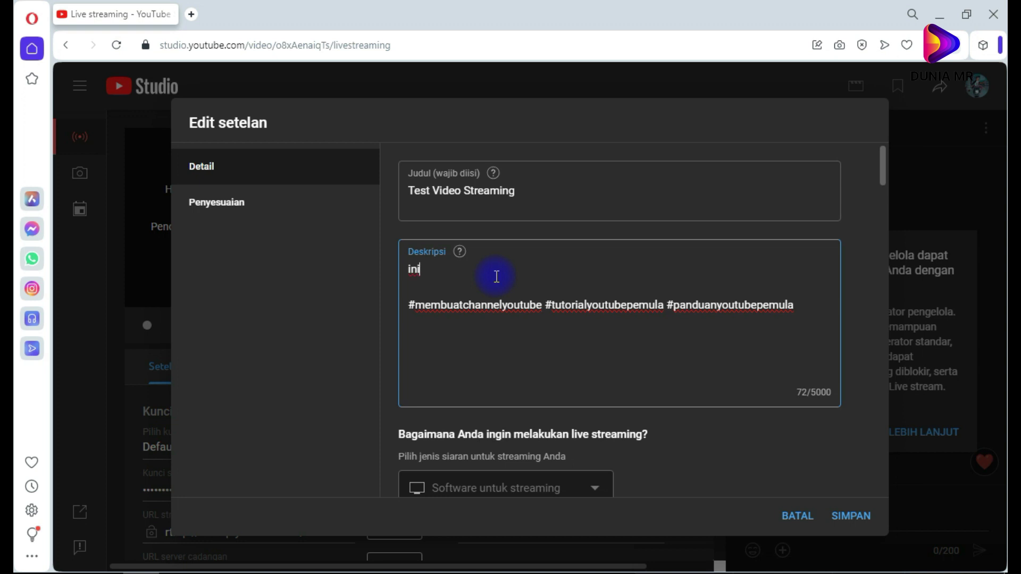
{"action": "type", "text": " adalah deskrips"}
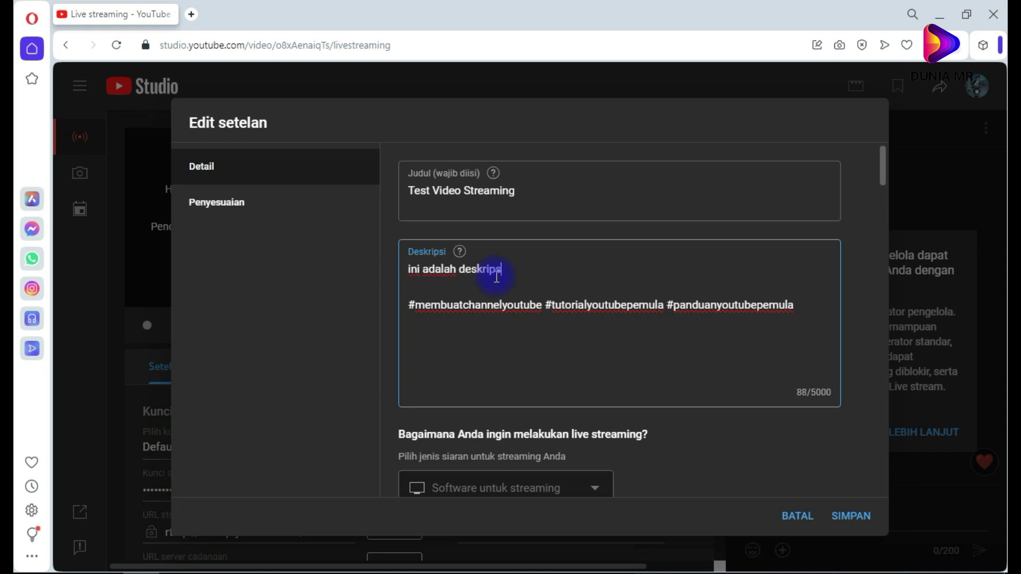
{"action": "type", "text": "i"}
{"action": "type", "text": "Test Video Streaming"}
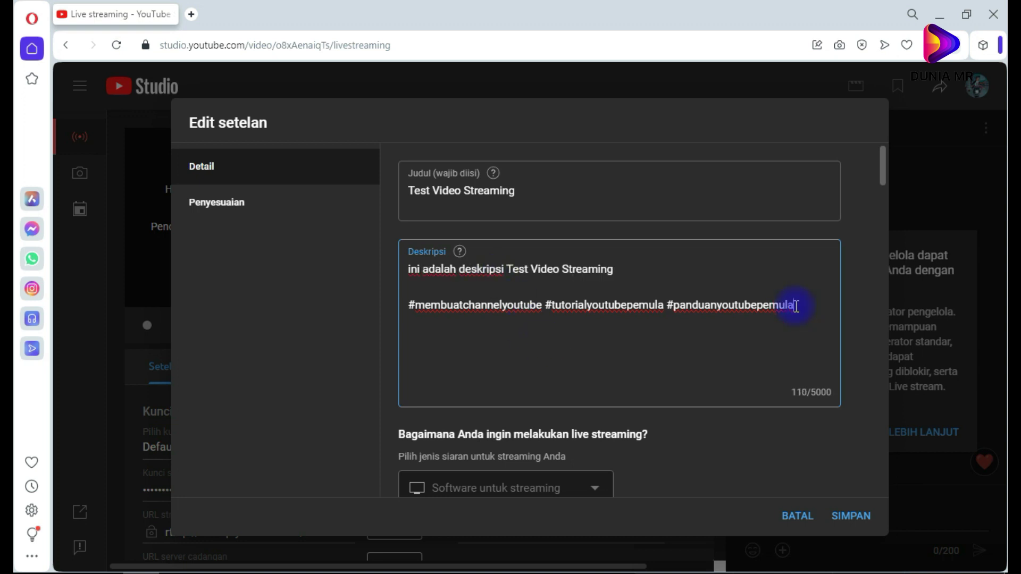
{"action": "left_click_drag", "start_coordinate": [792, 304], "coordinate": [397, 298]}
{"action": "key", "text": "ctrl+a"}
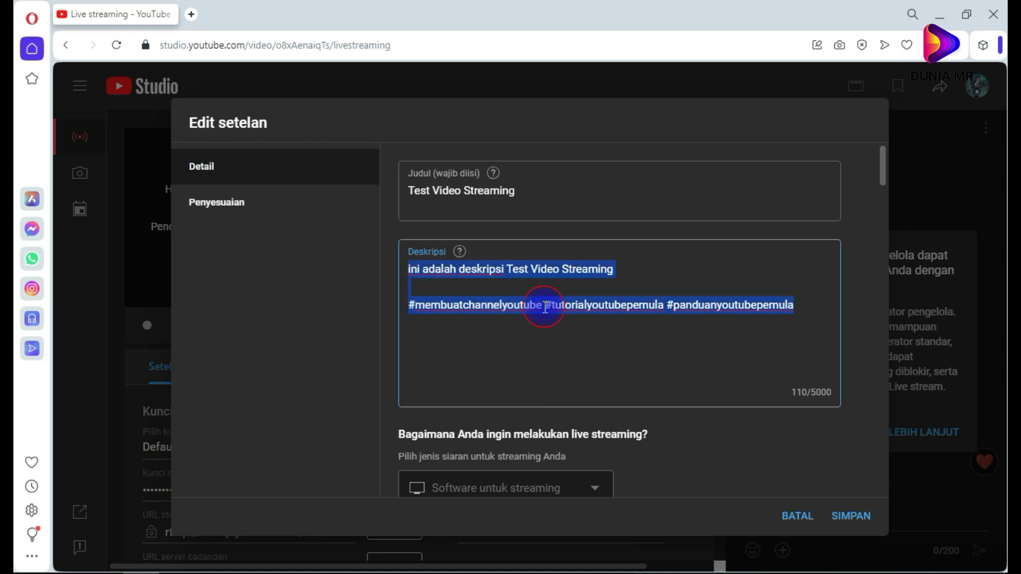
{"action": "left_click", "coordinate": [650, 272]}
{"action": "left_click_drag", "start_coordinate": [644, 272], "coordinate": [365, 262]}
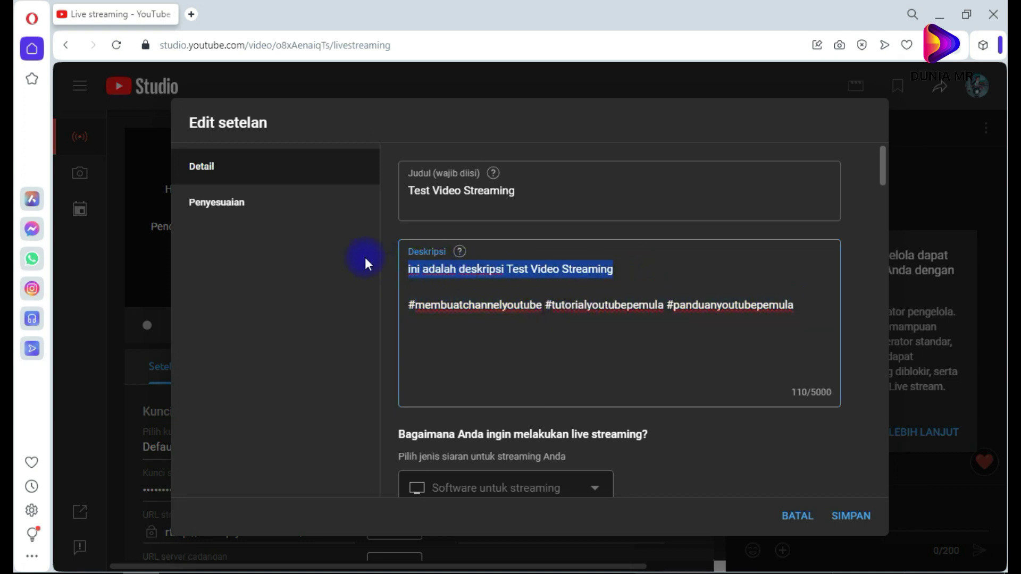
{"action": "left_click_drag", "start_coordinate": [538, 192], "coordinate": [404, 196]}
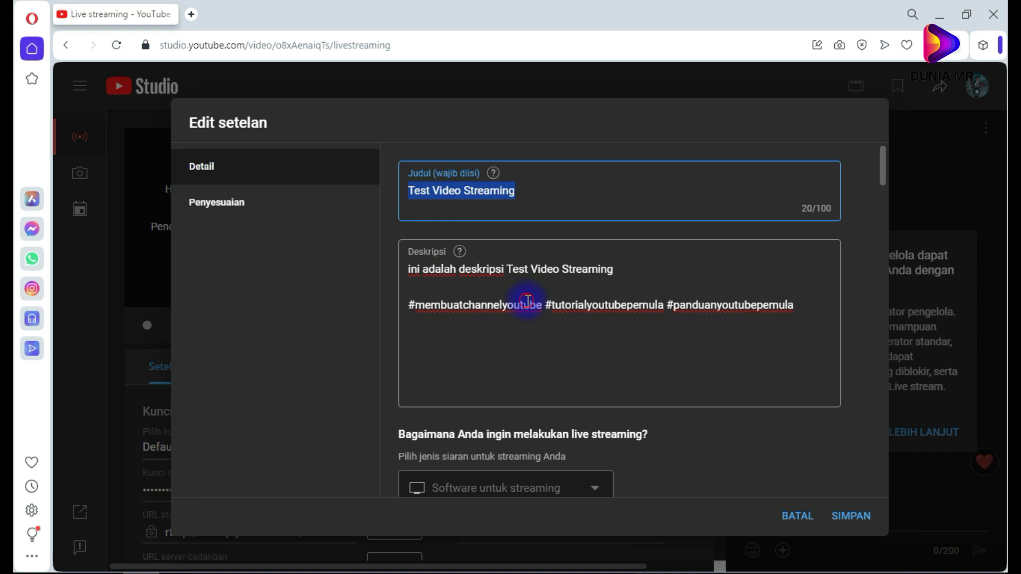
Step: Keep the stream's visibility set to Publik
{"action": "scroll", "coordinate": [413, 304], "scroll_direction": "down", "scroll_amount": 2}
{"action": "scroll", "coordinate": [551, 262], "scroll_direction": "down", "scroll_amount": 3}
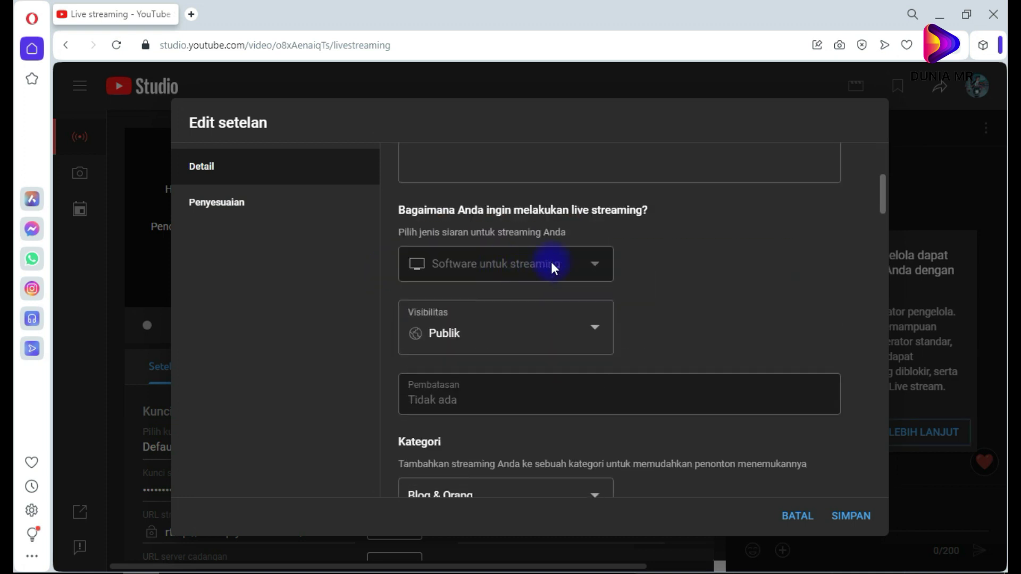
{"action": "left_click", "coordinate": [546, 335]}
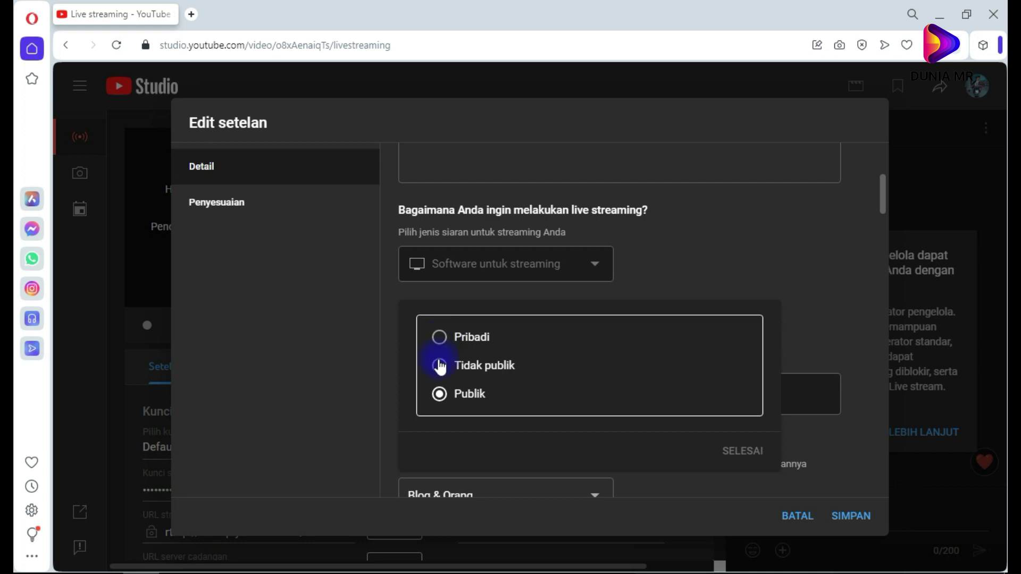
{"action": "left_click", "coordinate": [440, 396]}
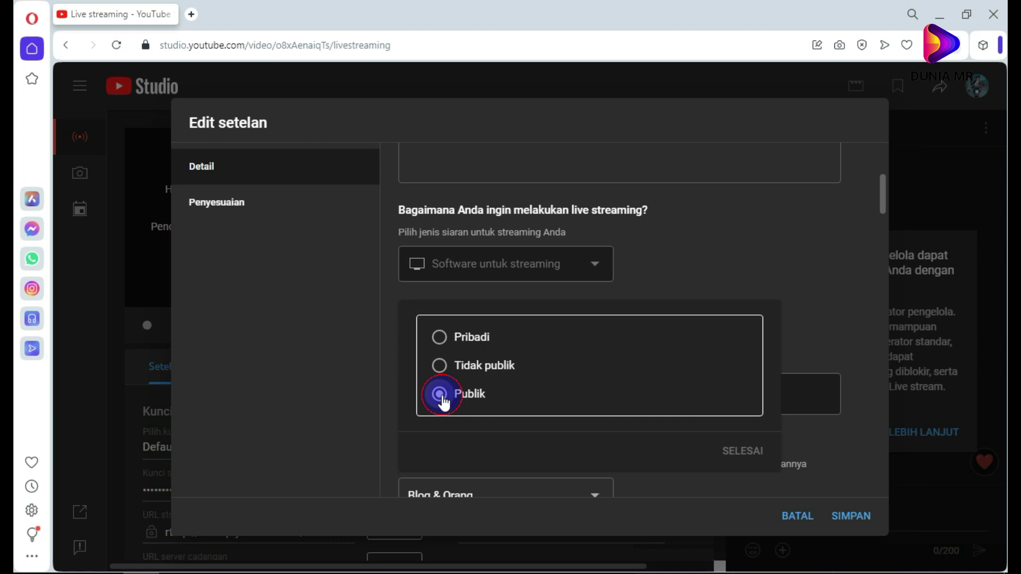
{"action": "left_click", "coordinate": [566, 279]}
Step: Look through the available stream categories and choose Blog & Orang
{"action": "scroll", "coordinate": [492, 344], "scroll_direction": "down", "scroll_amount": 3}
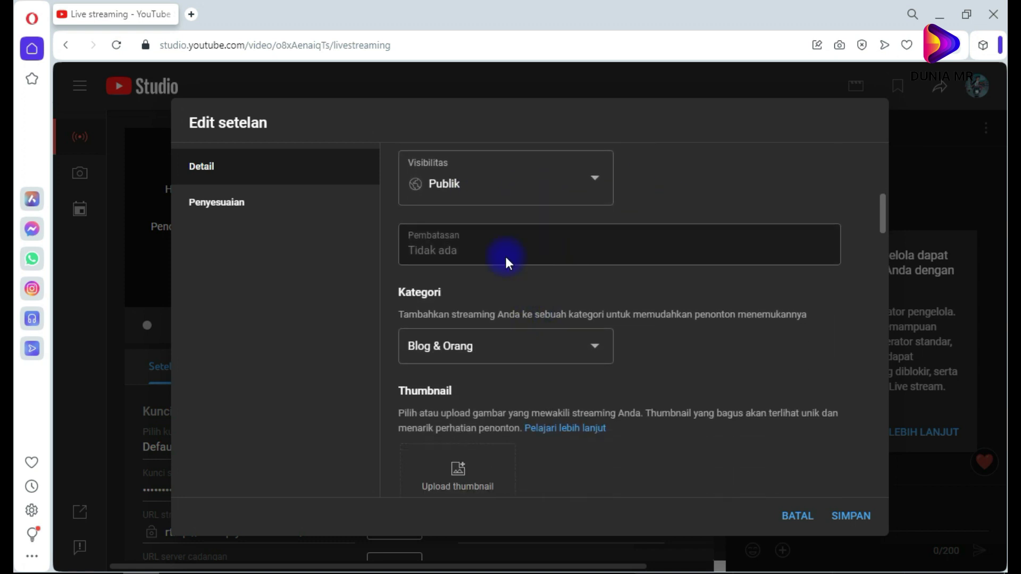
{"action": "scroll", "coordinate": [505, 255], "scroll_direction": "down", "scroll_amount": 1}
{"action": "left_click", "coordinate": [550, 275]}
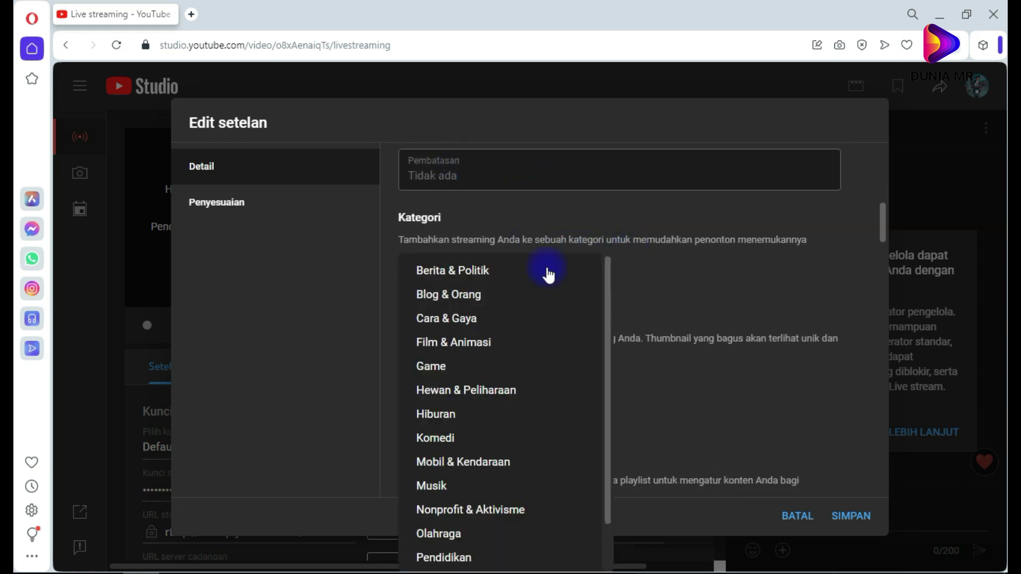
{"action": "scroll", "coordinate": [547, 372], "scroll_direction": "down", "scroll_amount": 1}
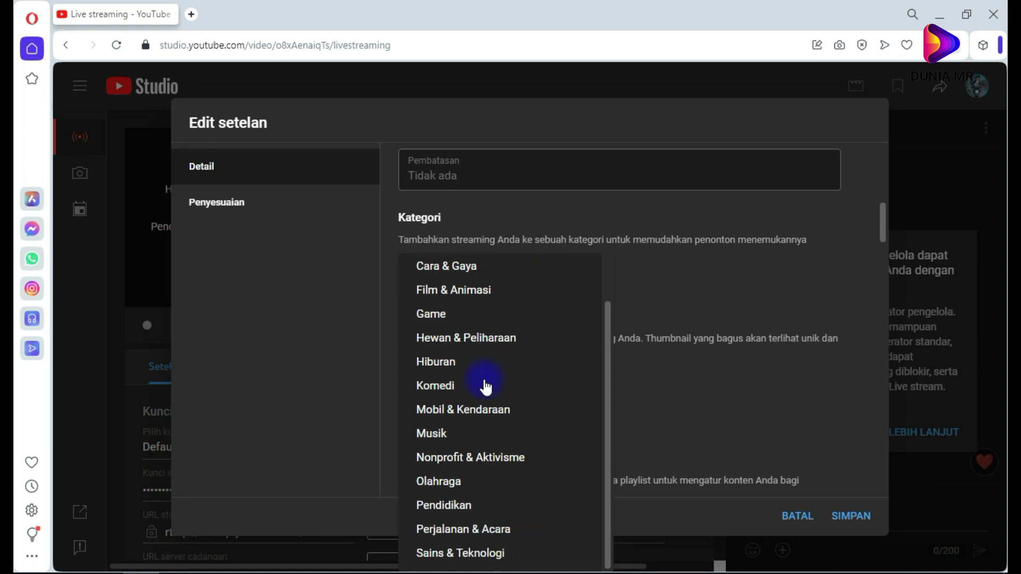
{"action": "scroll", "coordinate": [492, 399], "scroll_direction": "up", "scroll_amount": 1}
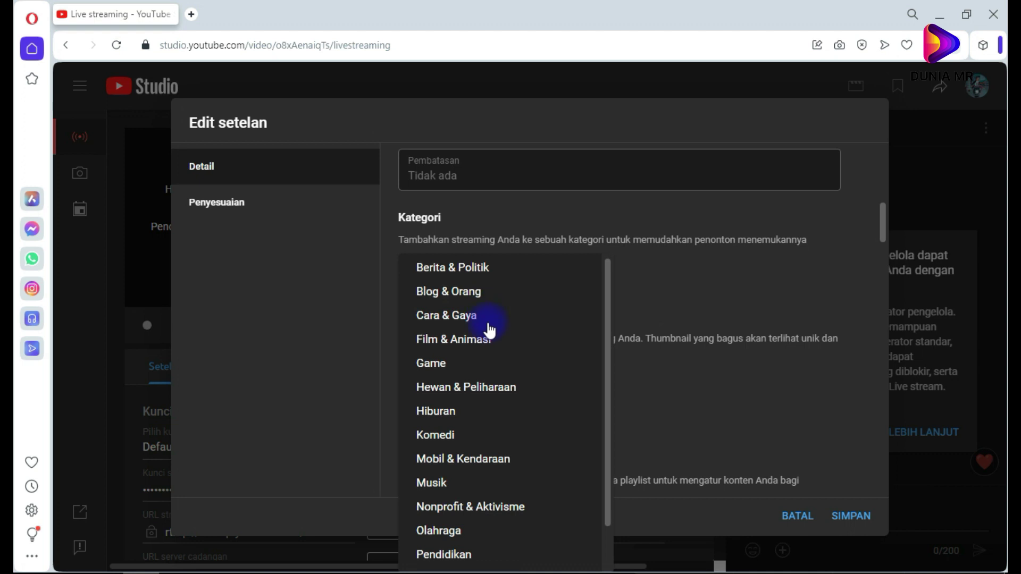
{"action": "scroll", "coordinate": [494, 425], "scroll_direction": "down", "scroll_amount": 1}
{"action": "scroll", "coordinate": [478, 280], "scroll_direction": "up", "scroll_amount": 1}
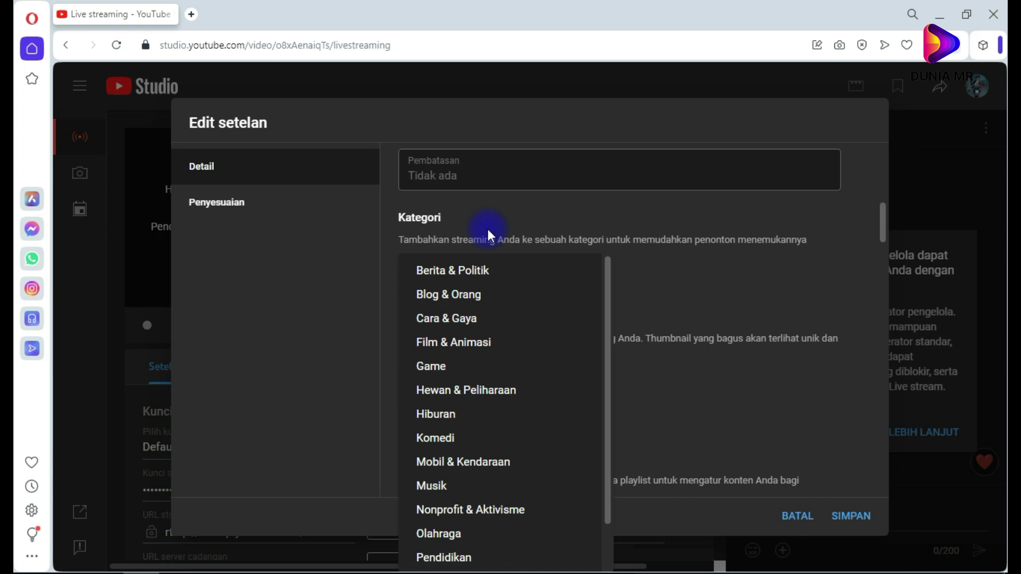
{"action": "left_click", "coordinate": [466, 294]}
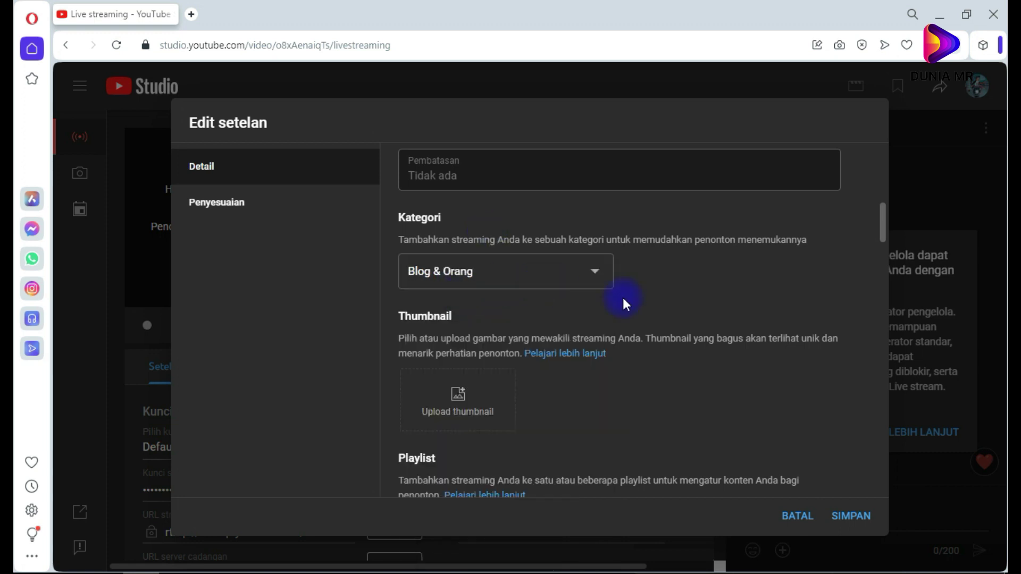
Step: Try to upload the Test Video Streaming image from Data (D:) as the stream's thumbnail
{"action": "scroll", "coordinate": [636, 293], "scroll_direction": "down", "scroll_amount": 1}
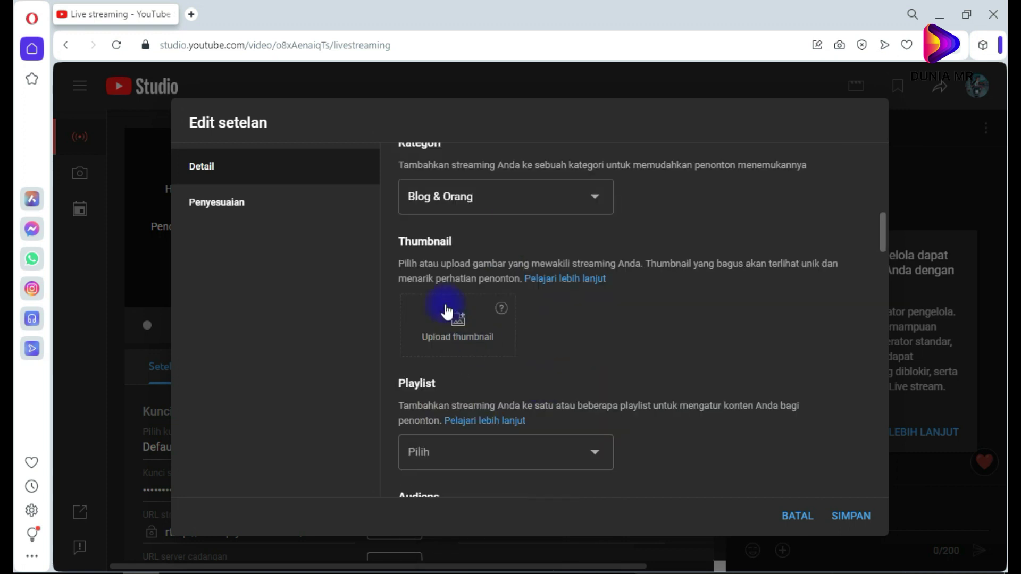
{"action": "left_click", "coordinate": [449, 340]}
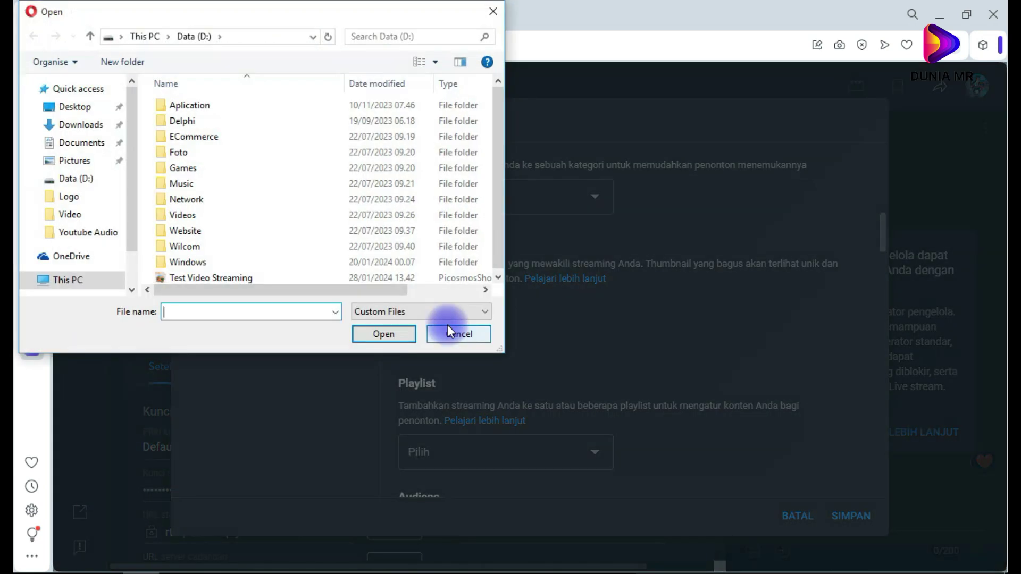
{"action": "left_click", "coordinate": [231, 275]}
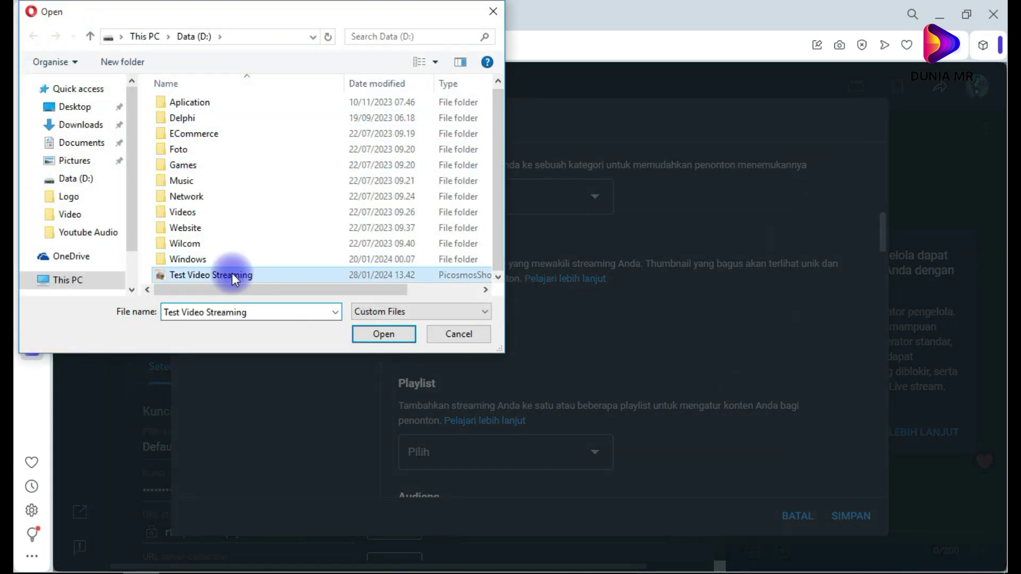
{"action": "left_click", "coordinate": [378, 335]}
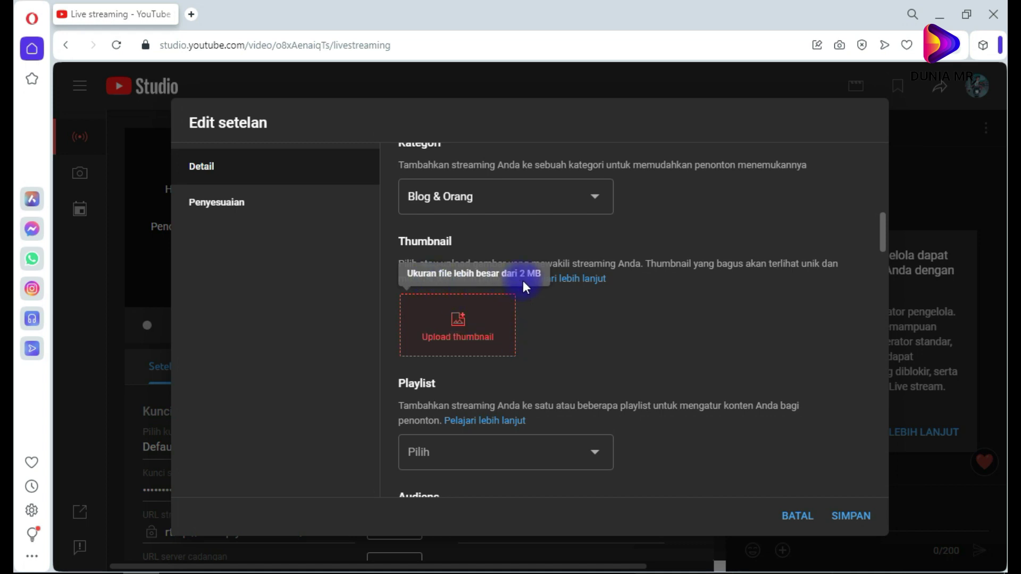
Step: Switch to File Explorer, check the Test Video Streaming image in Data (D:), and open it in the Picosmos Crop tool
{"action": "left_click", "coordinate": [105, 566]}
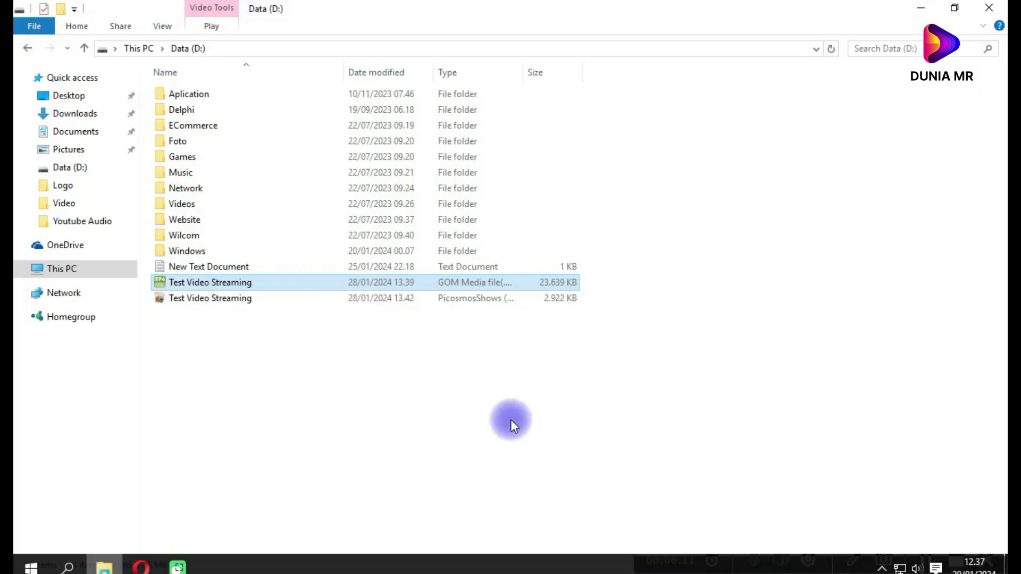
{"action": "left_click", "coordinate": [242, 298]}
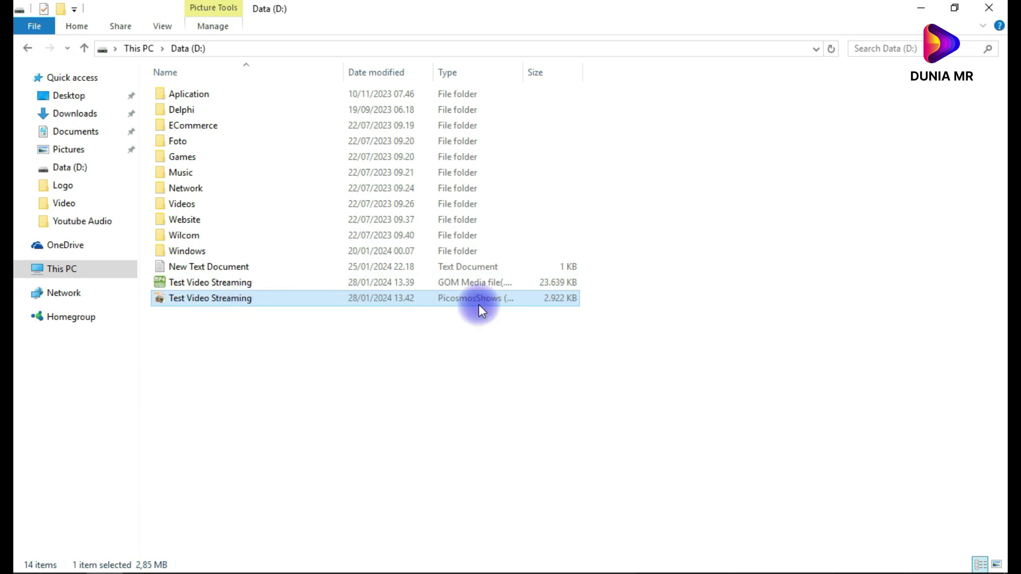
{"action": "right_click", "coordinate": [228, 301]}
{"action": "mouse_move", "coordinate": [269, 338]}
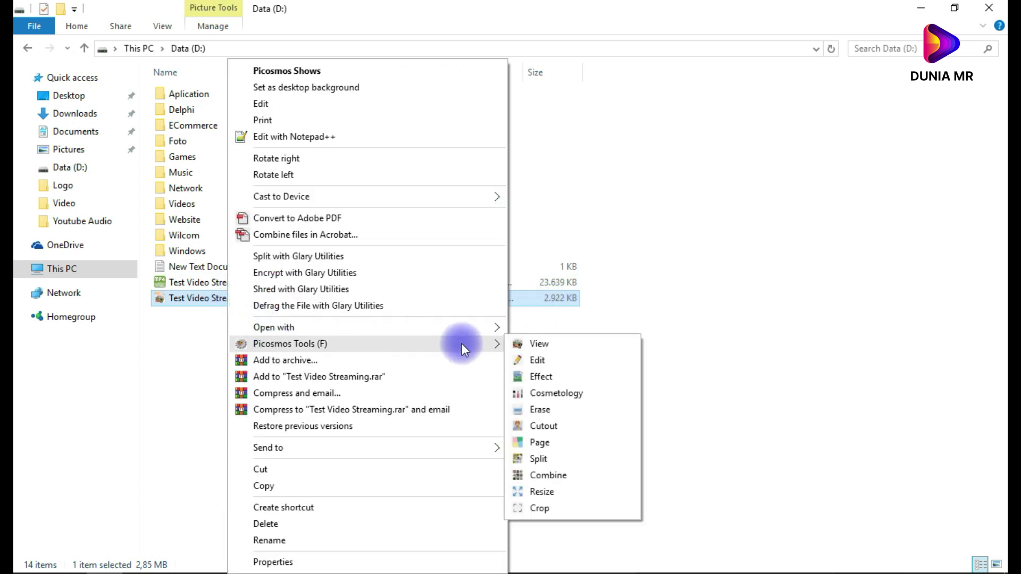
{"action": "left_click", "coordinate": [561, 507]}
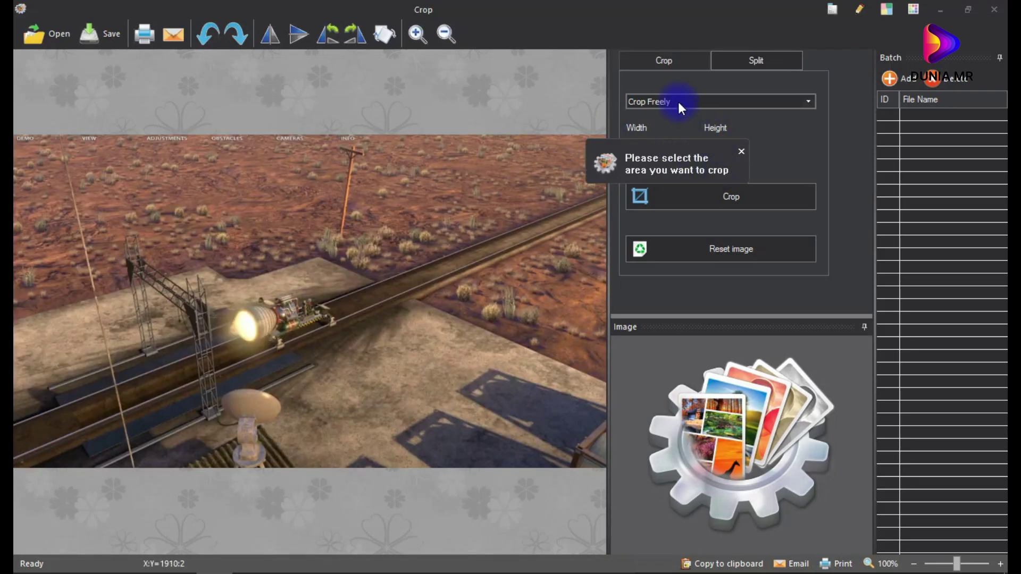
Step: Crop the image at a 16:9 ratio to an area of about 1498 × 842 px around the rocket vehicle on the track
{"action": "left_click", "coordinate": [678, 101]}
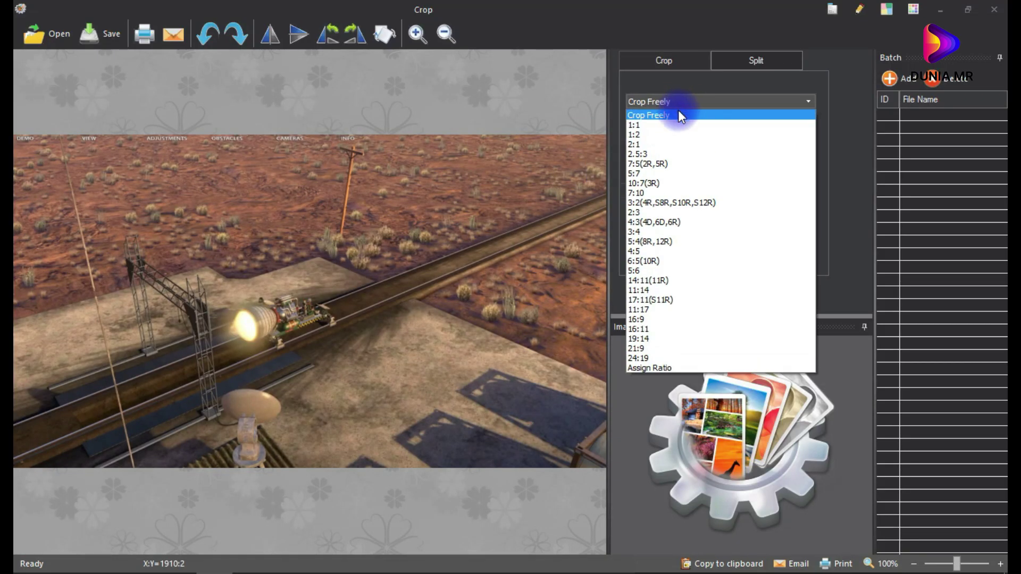
{"action": "left_click", "coordinate": [672, 319]}
{"action": "left_click_drag", "start_coordinate": [139, 176], "coordinate": [199, 209]}
{"action": "left_click_drag", "start_coordinate": [251, 287], "coordinate": [616, 497]}
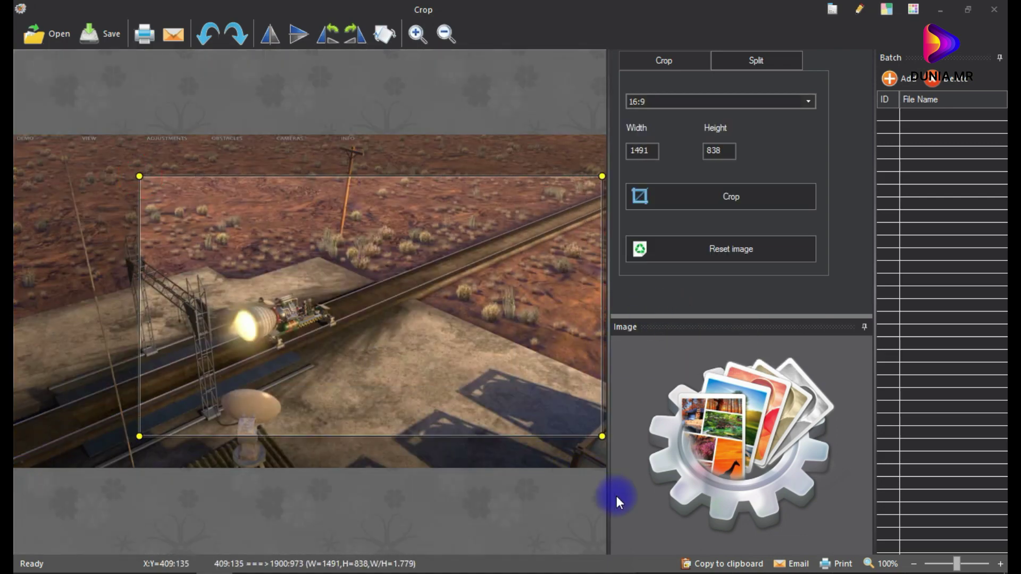
{"action": "left_click_drag", "start_coordinate": [485, 358], "coordinate": [415, 346]}
{"action": "left_click", "coordinate": [805, 195]}
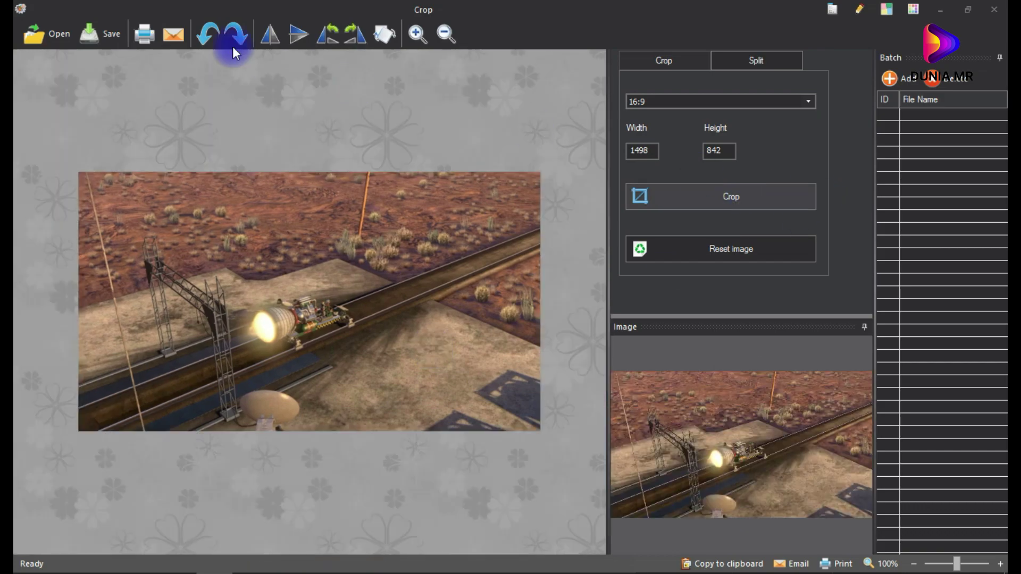
Step: Save the cropped image and move it from Downloads > Video to Data (D:), replacing the original Test Video Streaming image
{"action": "left_click", "coordinate": [95, 33]}
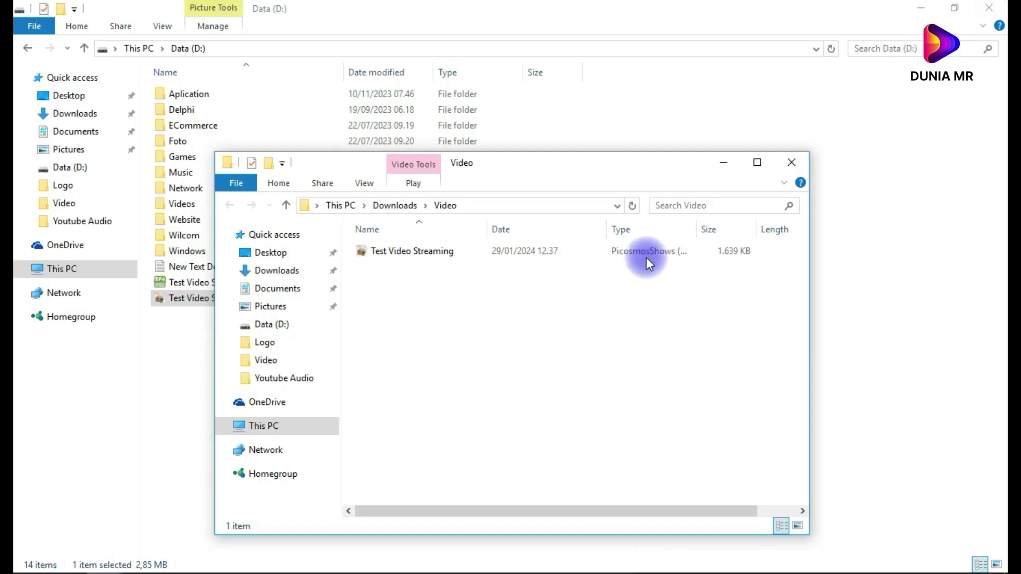
{"action": "left_click", "coordinate": [711, 252]}
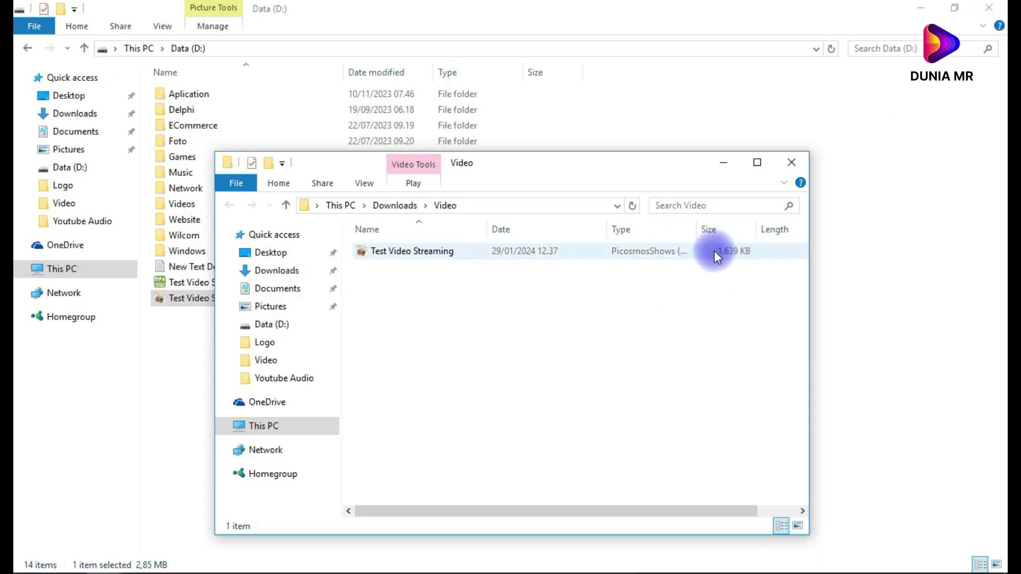
{"action": "right_click", "coordinate": [413, 253]}
{"action": "left_click", "coordinate": [482, 469]}
{"action": "right_click", "coordinate": [178, 358]}
{"action": "left_click", "coordinate": [212, 460]}
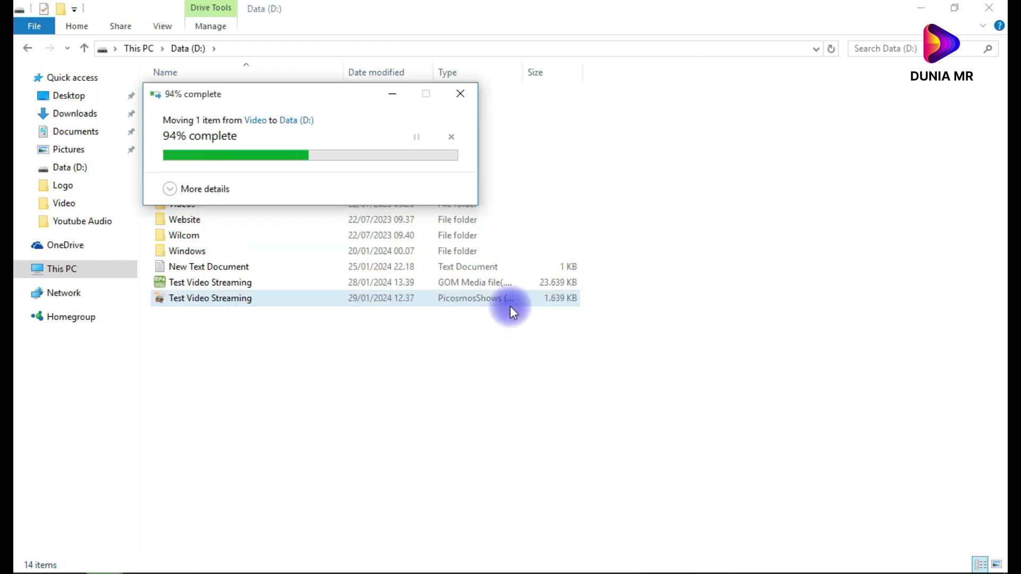
Step: Switch back to Opera and upload the cropped Test Video Streaming image from Data (D:) as the stream's thumbnail
{"action": "mouse_move", "coordinate": [265, 563]}
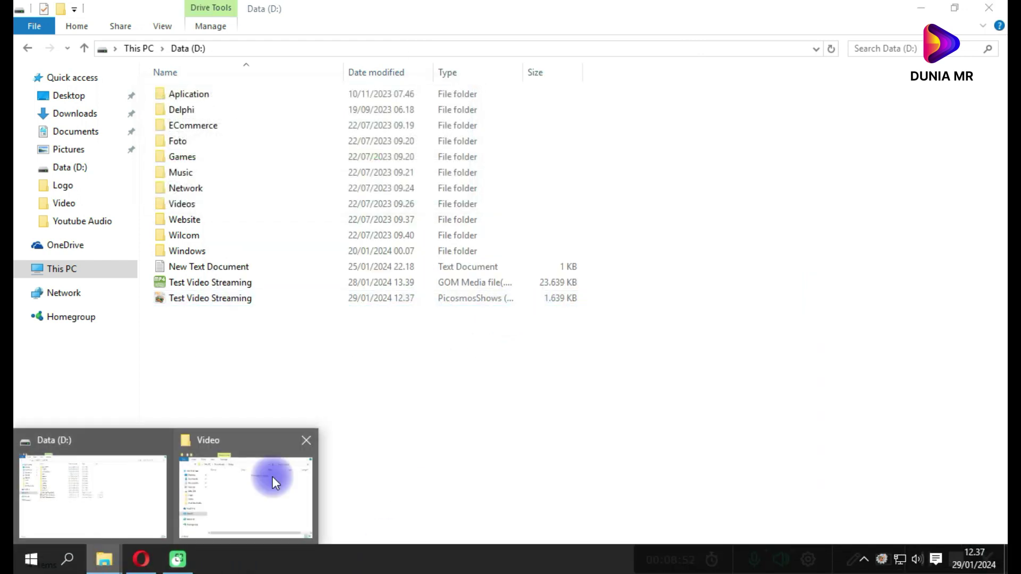
{"action": "left_click", "coordinate": [139, 557]}
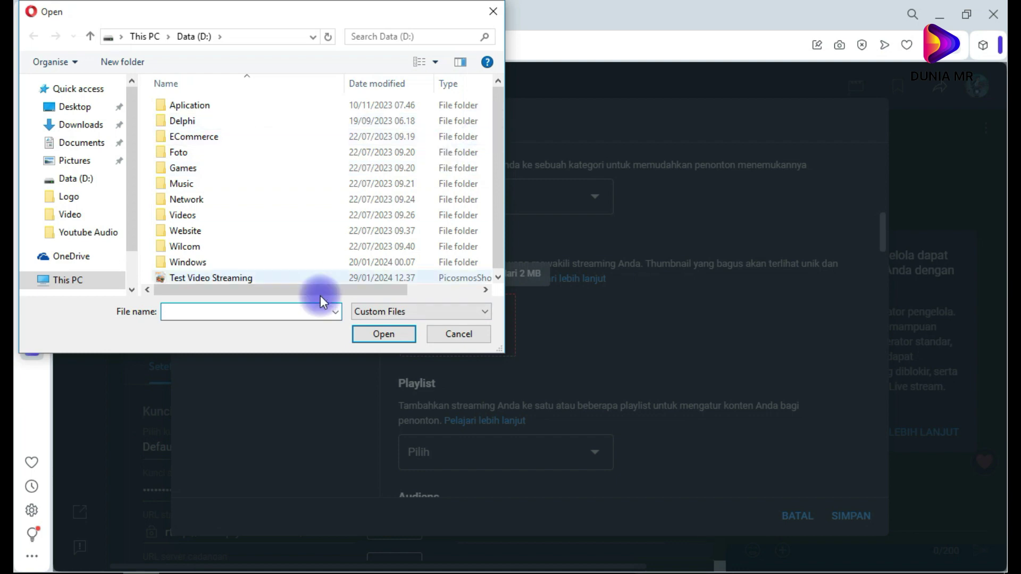
{"action": "double_click", "coordinate": [320, 278]}
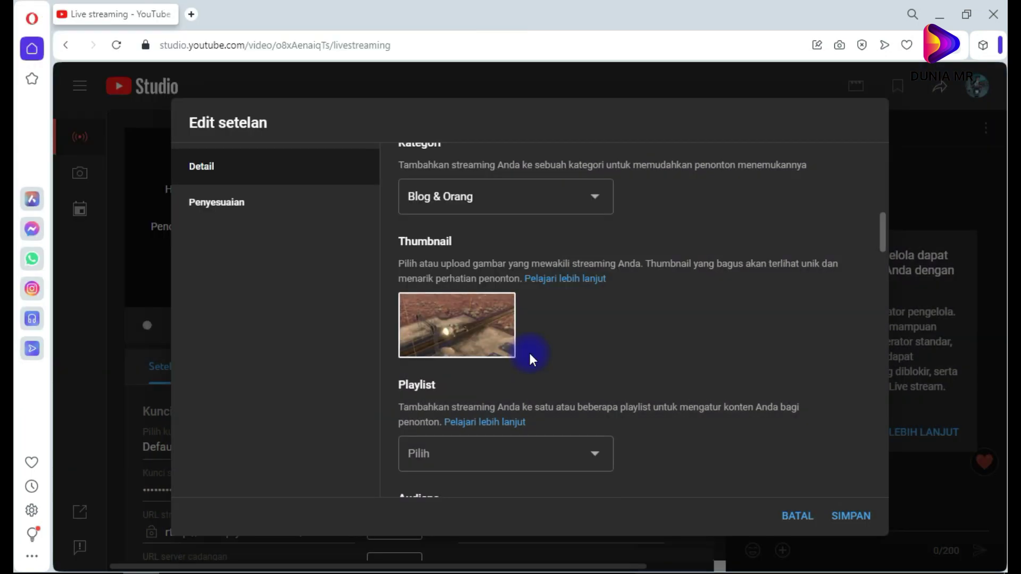
Step: Look over the playlist options, including creating a new one, and add the stream to the Setelan Youtube playlist
{"action": "scroll", "coordinate": [551, 324], "scroll_direction": "down", "scroll_amount": 2}
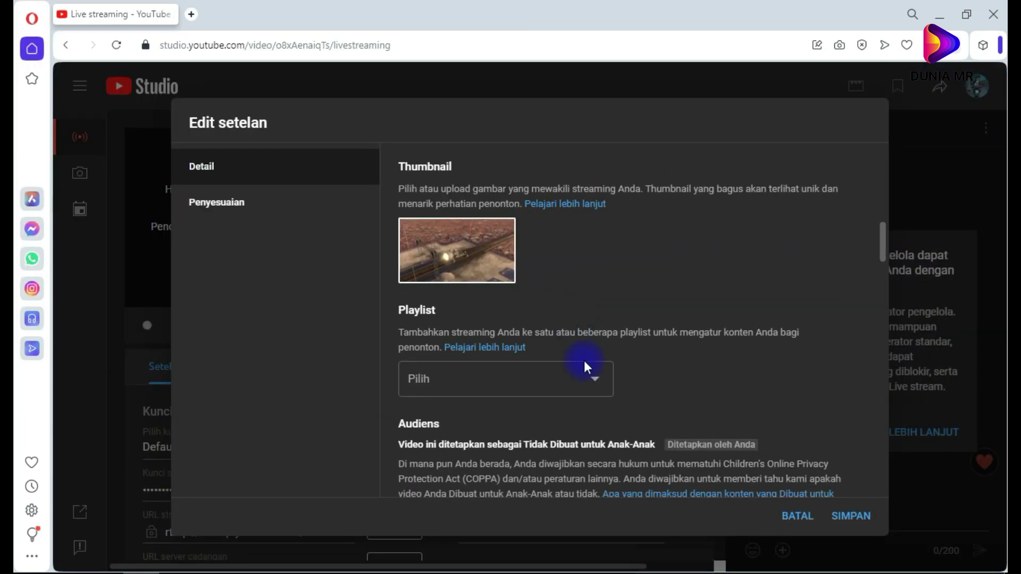
{"action": "left_click", "coordinate": [549, 380]}
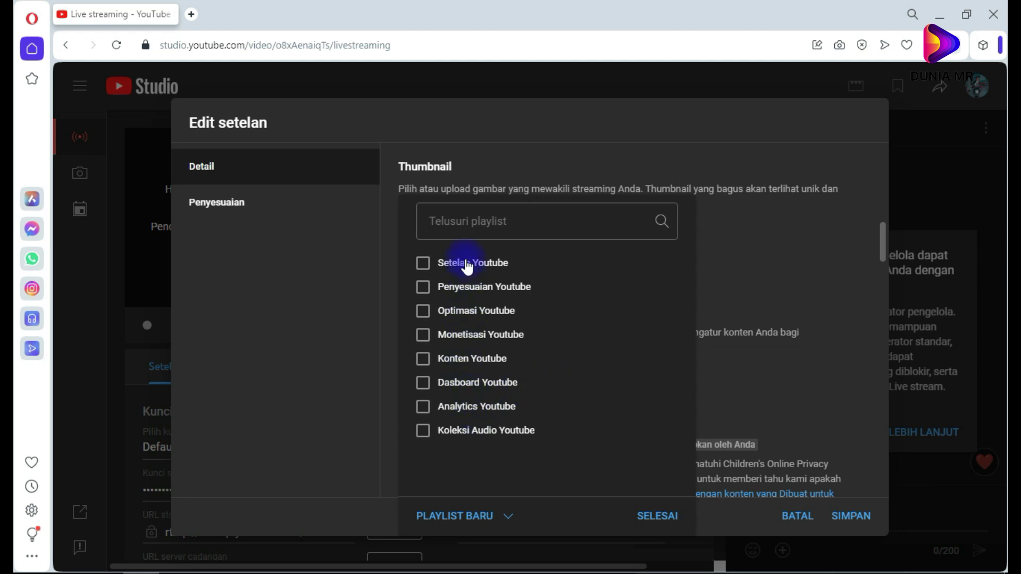
{"action": "left_click", "coordinate": [454, 224]}
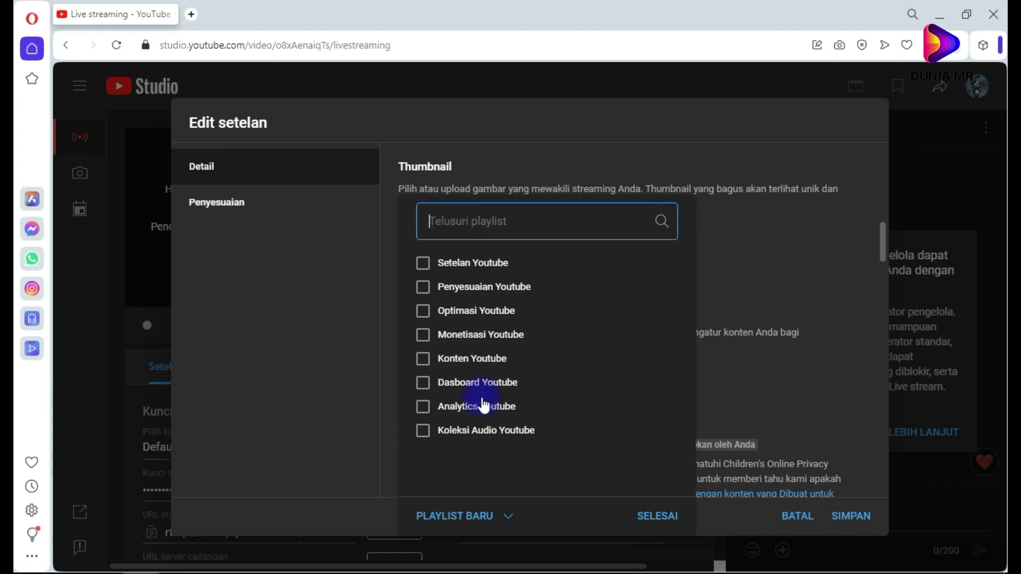
{"action": "left_click", "coordinate": [478, 517]}
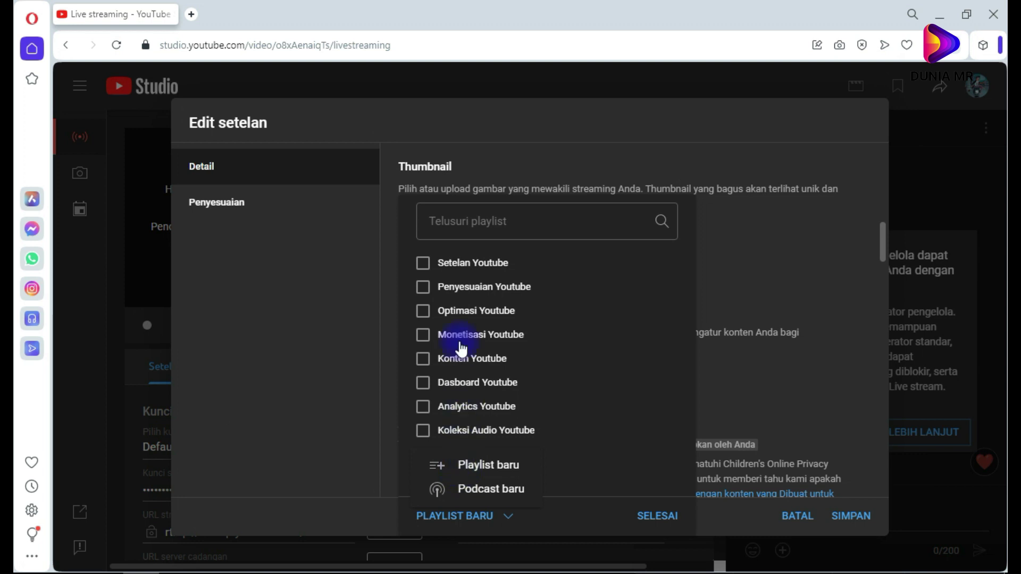
{"action": "left_click", "coordinate": [423, 264]}
{"action": "left_click", "coordinate": [561, 293]}
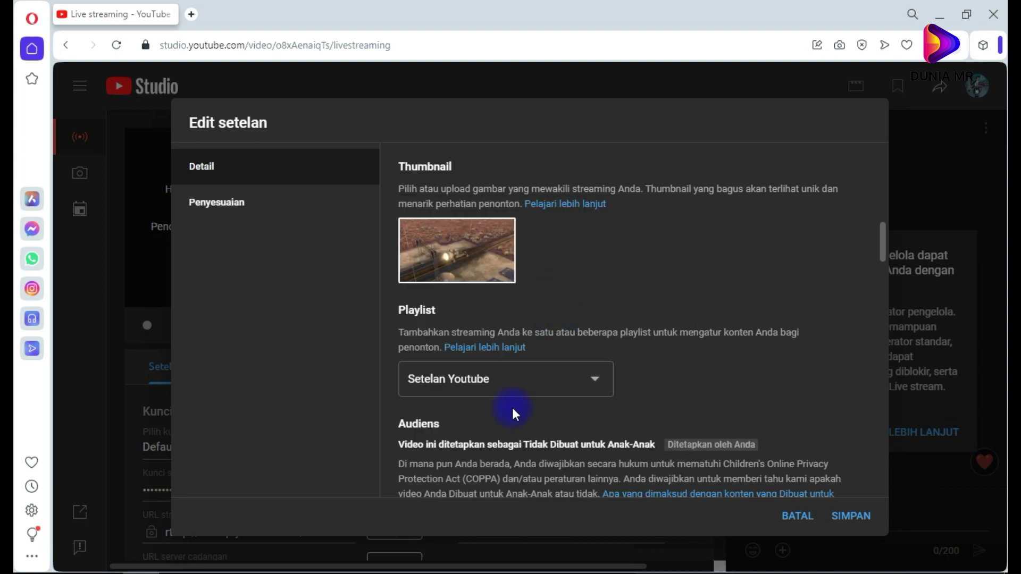
Step: Examine the audience, paid promotion, automatic chapters, featured places and automatic concepts options in the stream details
{"action": "scroll", "coordinate": [531, 388], "scroll_direction": "down", "scroll_amount": 2}
{"action": "scroll", "coordinate": [558, 345], "scroll_direction": "down", "scroll_amount": 1}
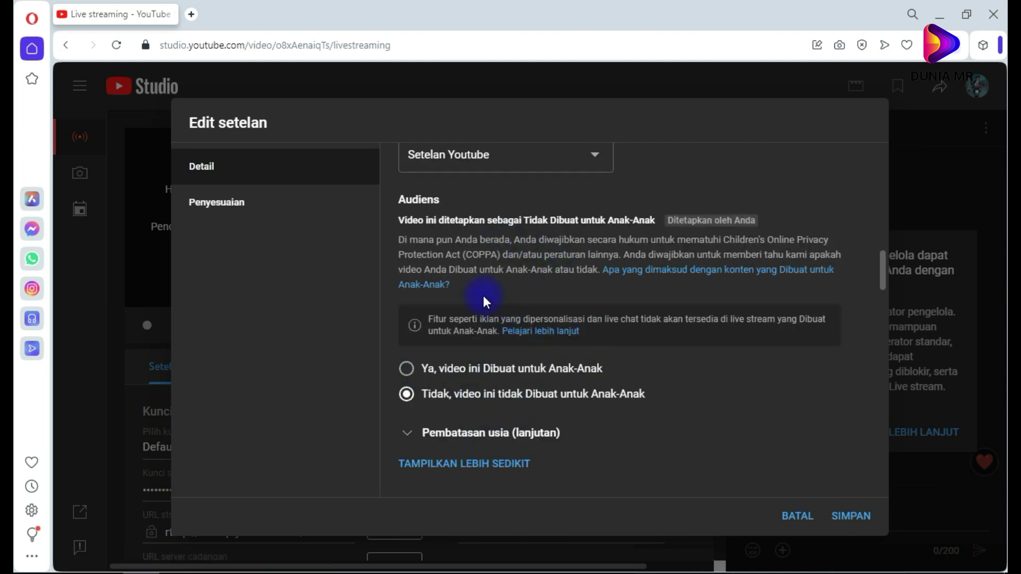
{"action": "scroll", "coordinate": [525, 410], "scroll_direction": "down", "scroll_amount": 1}
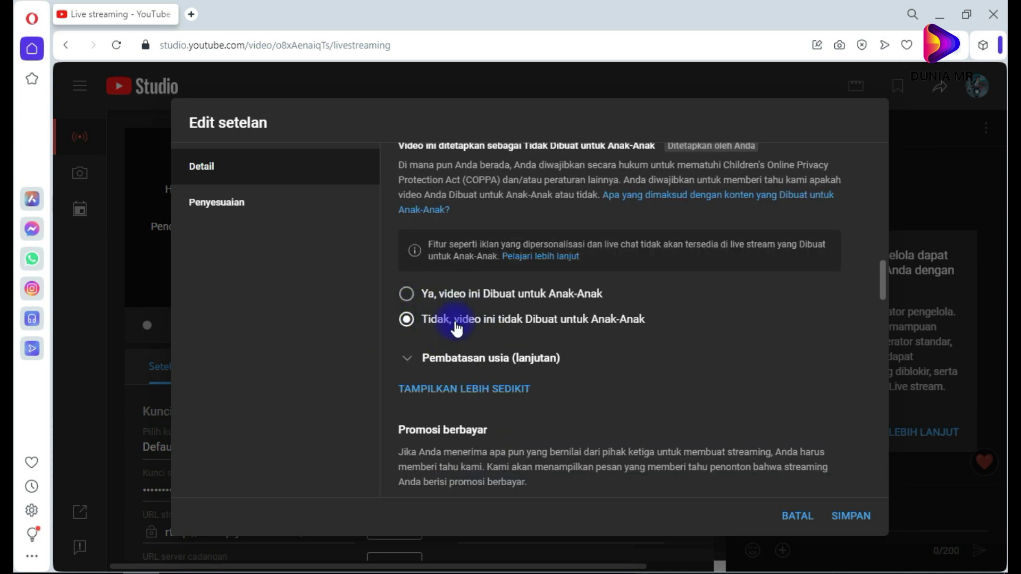
{"action": "scroll", "coordinate": [522, 358], "scroll_direction": "down", "scroll_amount": 3}
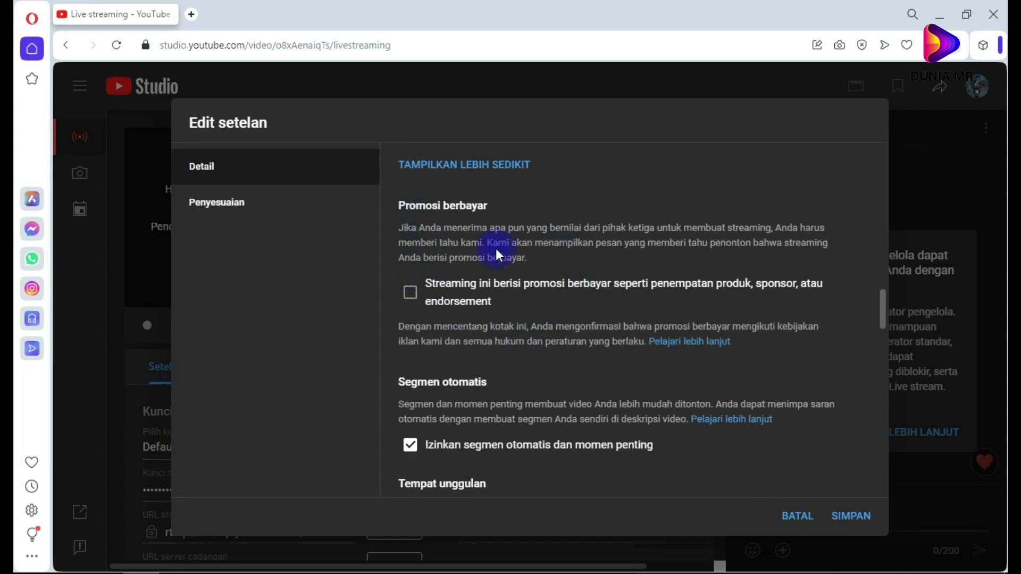
{"action": "scroll", "coordinate": [492, 333], "scroll_direction": "down", "scroll_amount": 2}
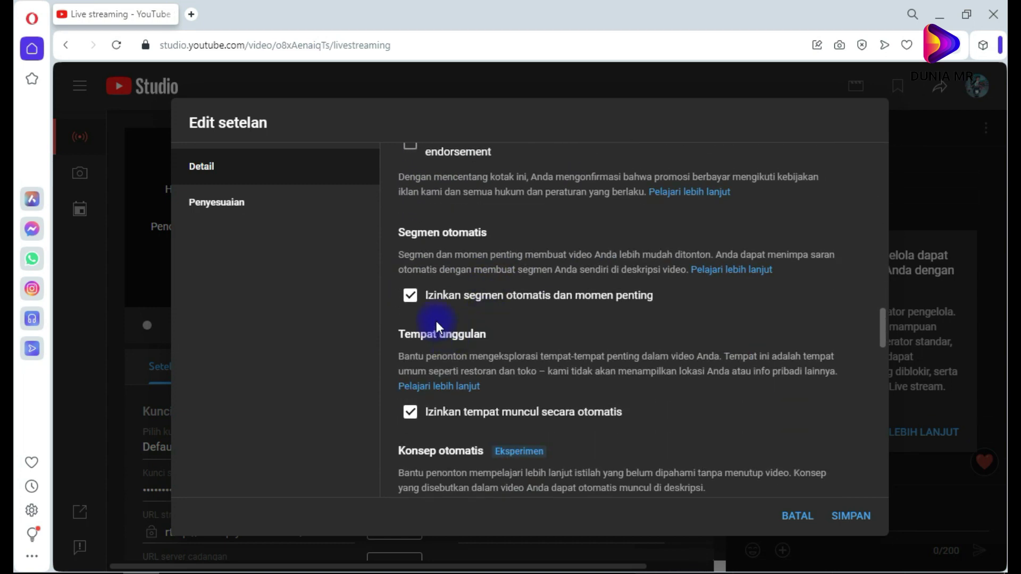
{"action": "scroll", "coordinate": [505, 313], "scroll_direction": "down", "scroll_amount": 1}
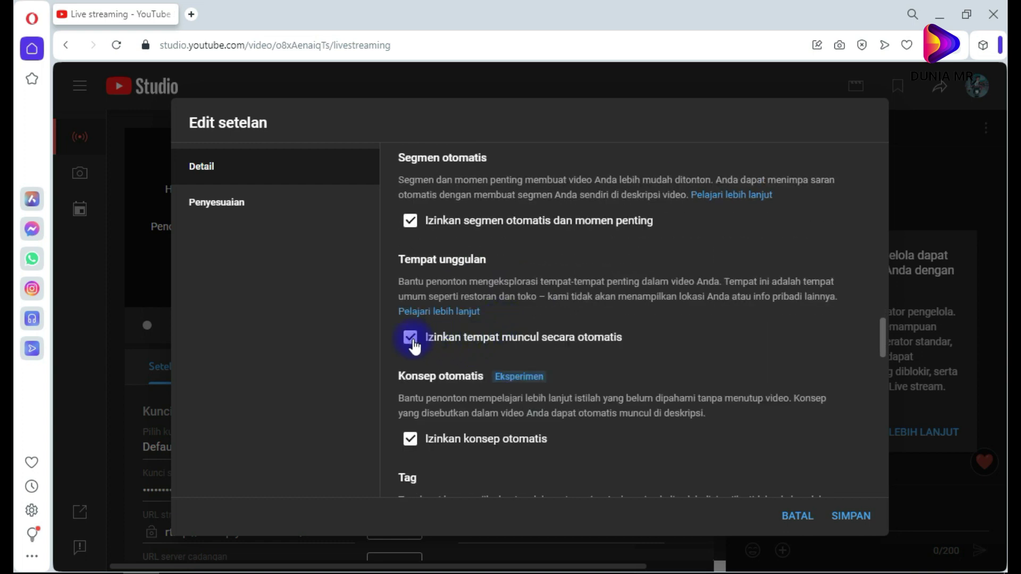
Step: Review the stream's tags, language and caption certification, and recording date and location settings
{"action": "scroll", "coordinate": [425, 350], "scroll_direction": "down", "scroll_amount": 5}
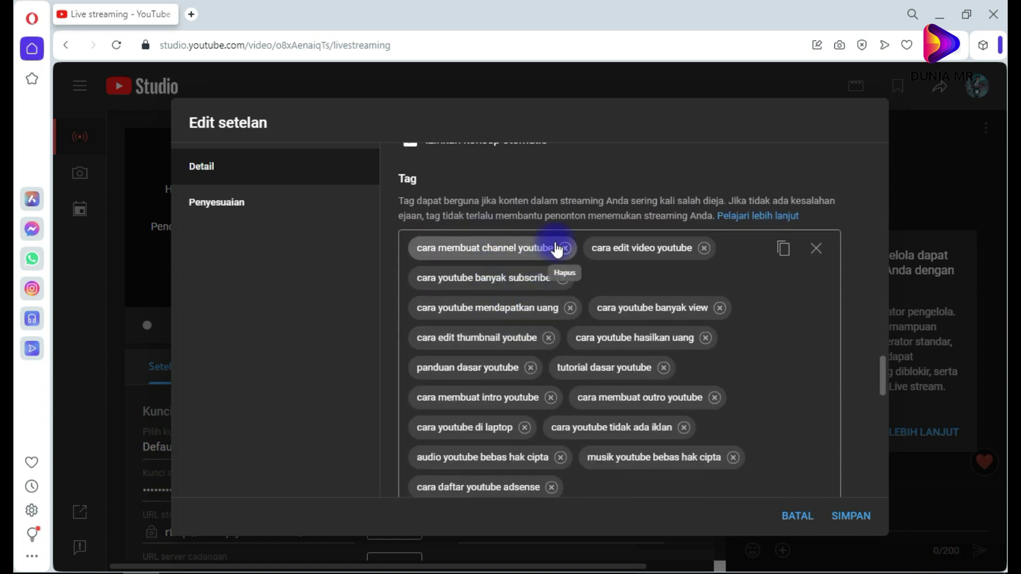
{"action": "scroll", "coordinate": [483, 352], "scroll_direction": "down", "scroll_amount": 1}
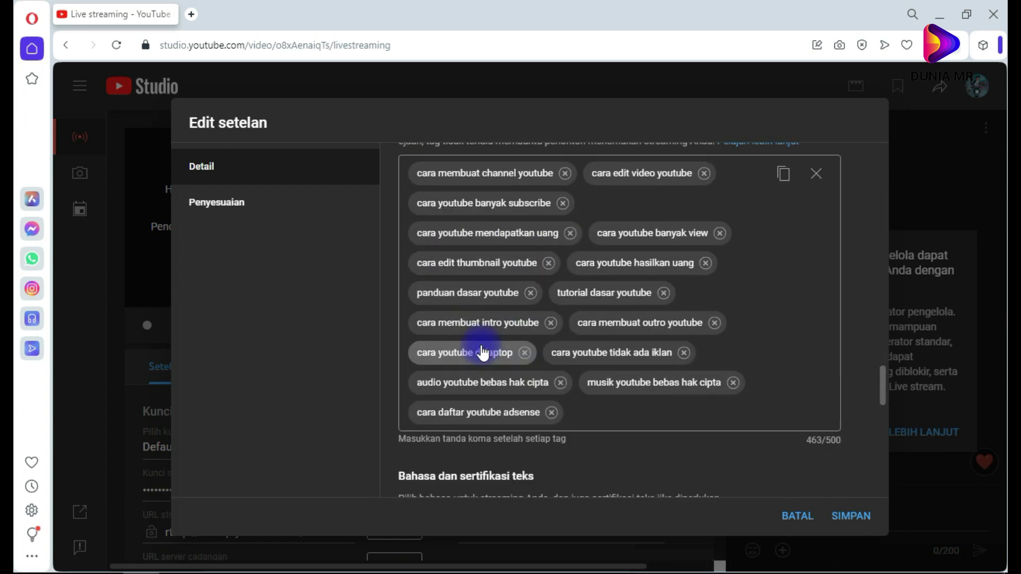
{"action": "scroll", "coordinate": [484, 340], "scroll_direction": "up", "scroll_amount": 3}
{"action": "scroll", "coordinate": [468, 362], "scroll_direction": "down", "scroll_amount": 2}
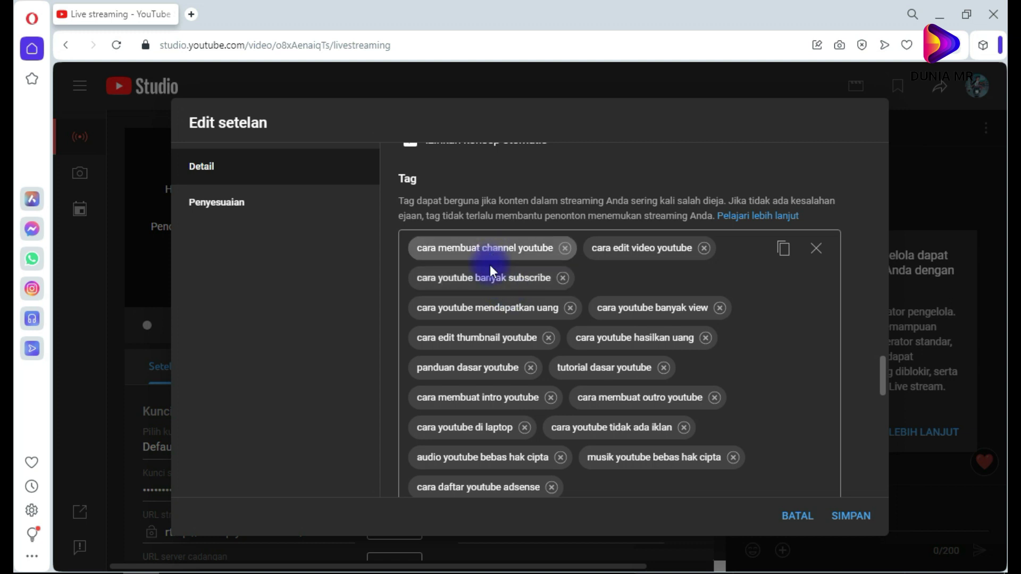
{"action": "scroll", "coordinate": [505, 271], "scroll_direction": "up", "scroll_amount": 1}
{"action": "scroll", "coordinate": [461, 333], "scroll_direction": "down", "scroll_amount": 2}
{"action": "scroll", "coordinate": [460, 333], "scroll_direction": "down", "scroll_amount": 3}
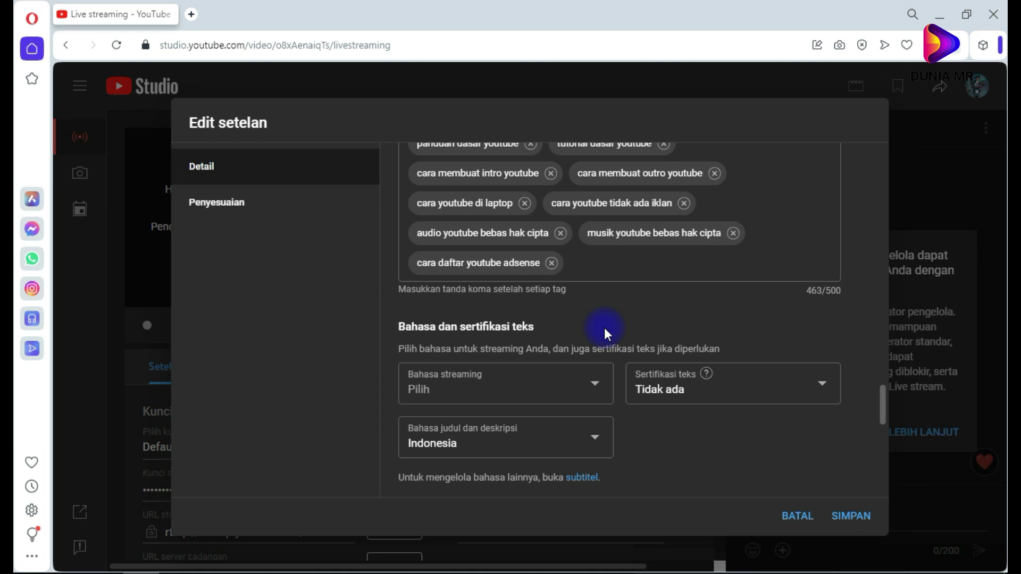
{"action": "scroll", "coordinate": [604, 327], "scroll_direction": "down", "scroll_amount": 1}
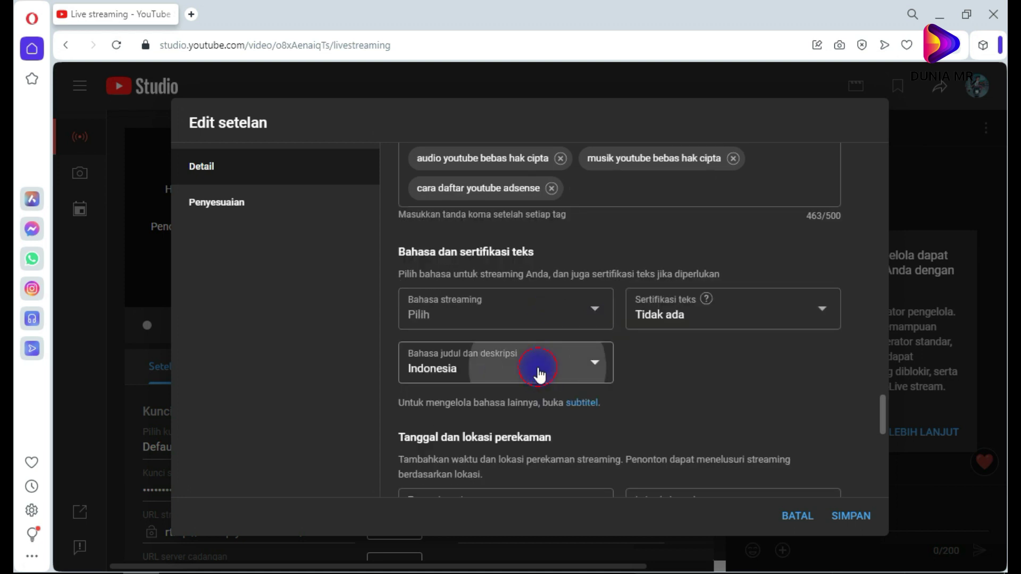
{"action": "scroll", "coordinate": [543, 355], "scroll_direction": "down", "scroll_amount": 1}
{"action": "scroll", "coordinate": [543, 355], "scroll_direction": "down", "scroll_amount": 2}
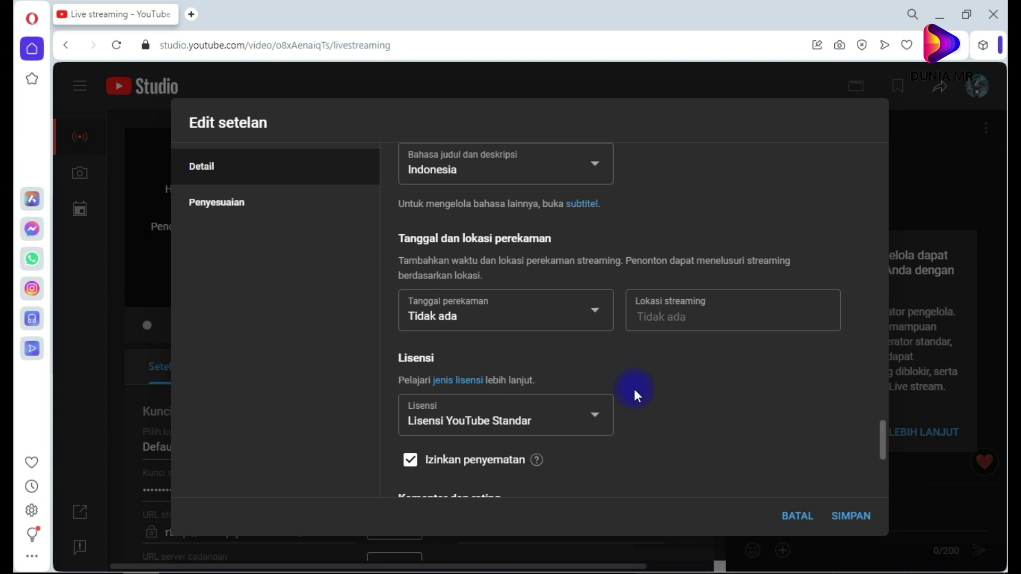
Step: Check the available licence types and the comment moderation levels without changing either setting
{"action": "left_click", "coordinate": [604, 417]}
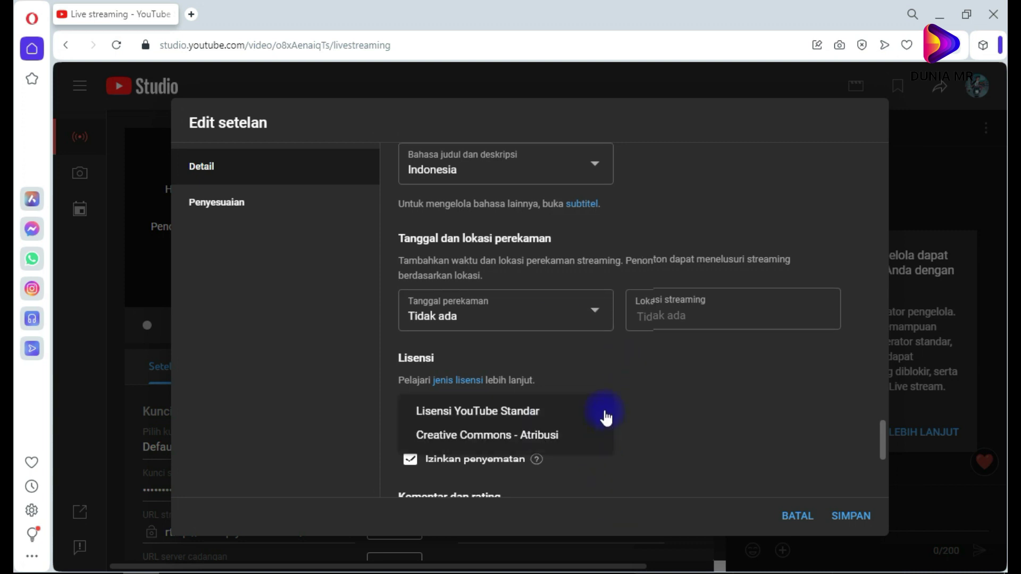
{"action": "left_click", "coordinate": [663, 405]}
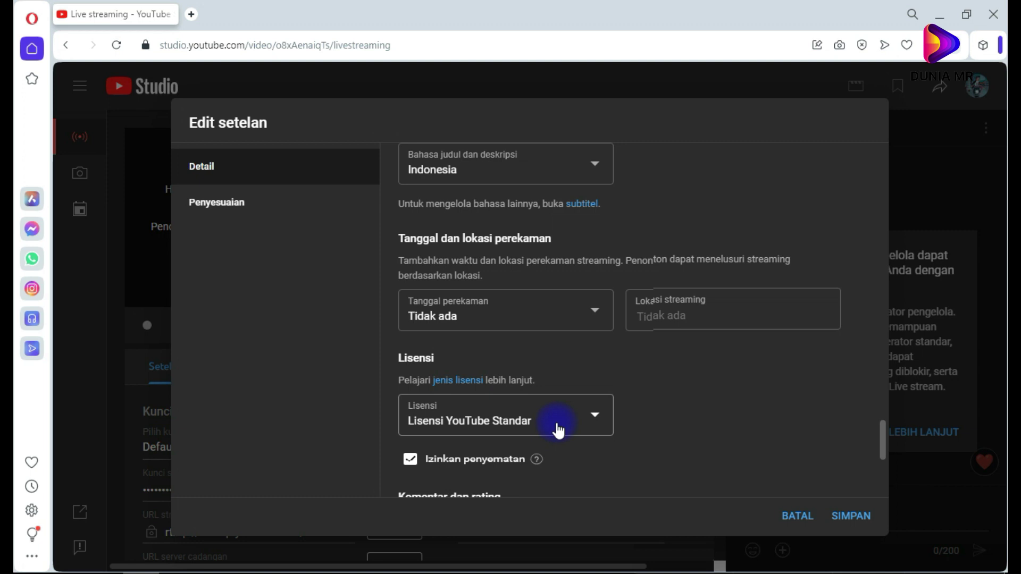
{"action": "left_click", "coordinate": [559, 431]}
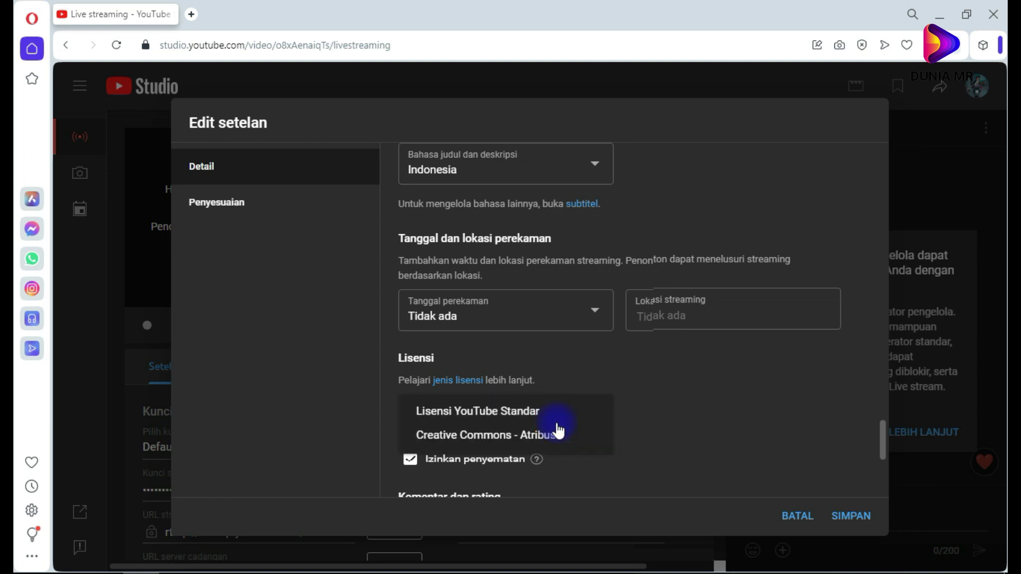
{"action": "left_click", "coordinate": [882, 431]}
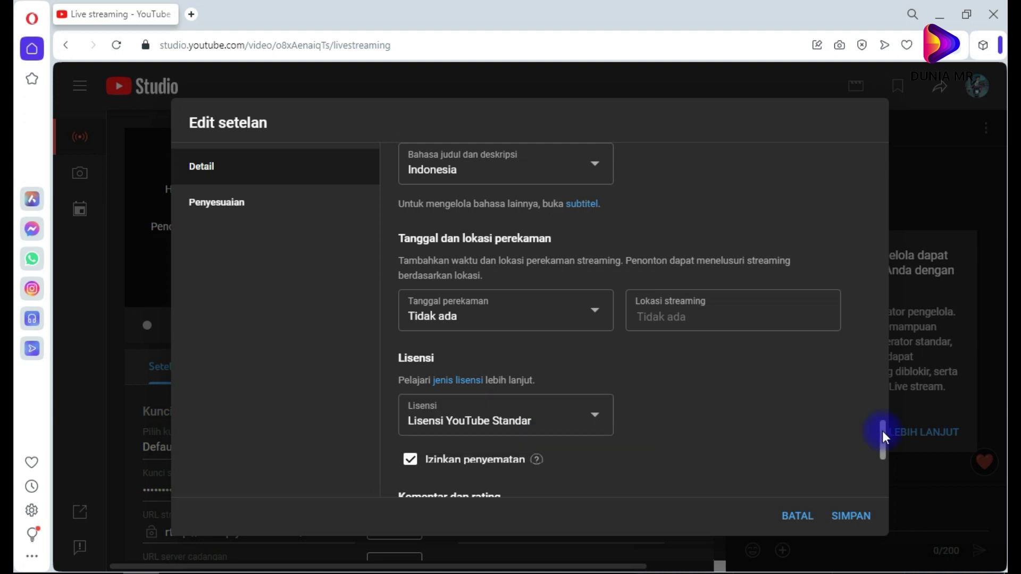
{"action": "left_click_drag", "start_coordinate": [883, 430], "coordinate": [840, 472]}
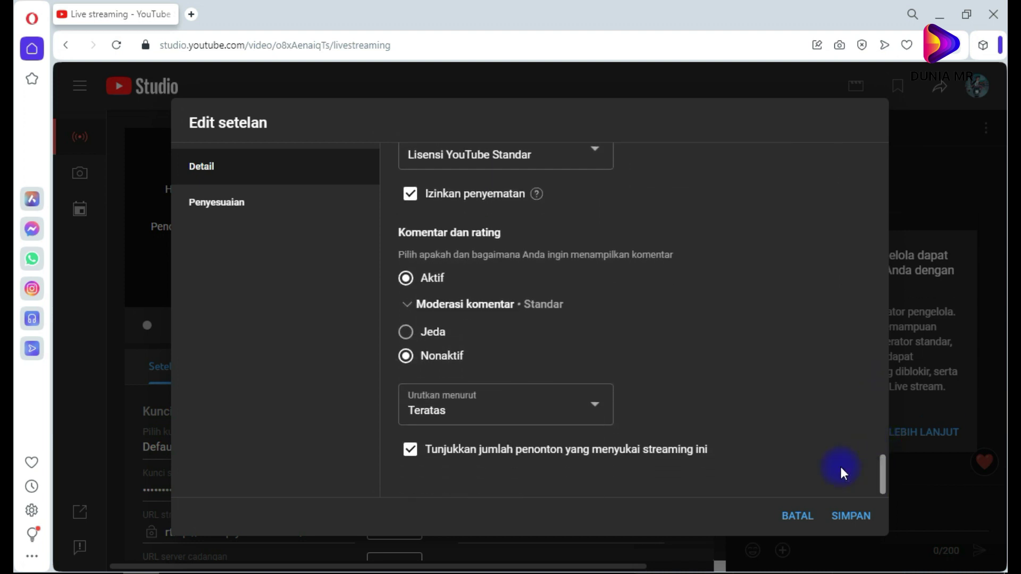
{"action": "left_click", "coordinate": [408, 306]}
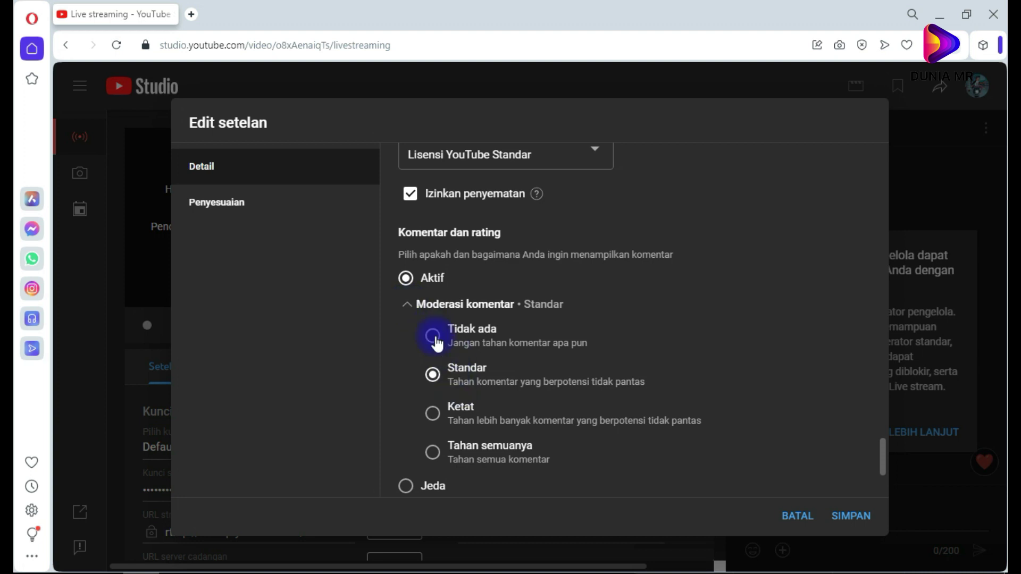
{"action": "left_click", "coordinate": [409, 303]}
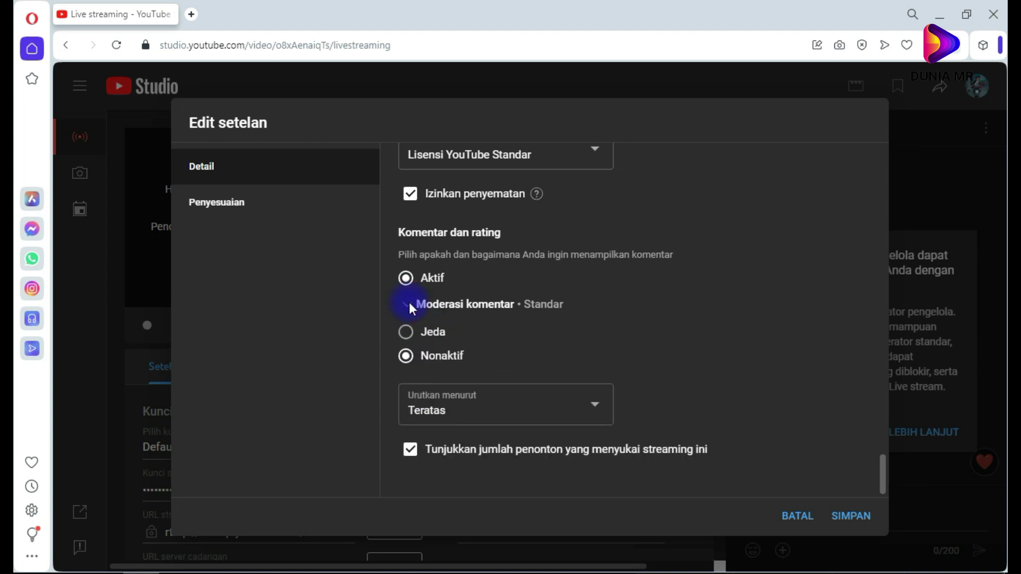
Step: Review the live chat, participant mode, reactions and message delay options under Penyesuaian, and save the stream settings
{"action": "left_click", "coordinate": [230, 214]}
{"action": "scroll", "coordinate": [516, 197], "scroll_direction": "up", "scroll_amount": 3}
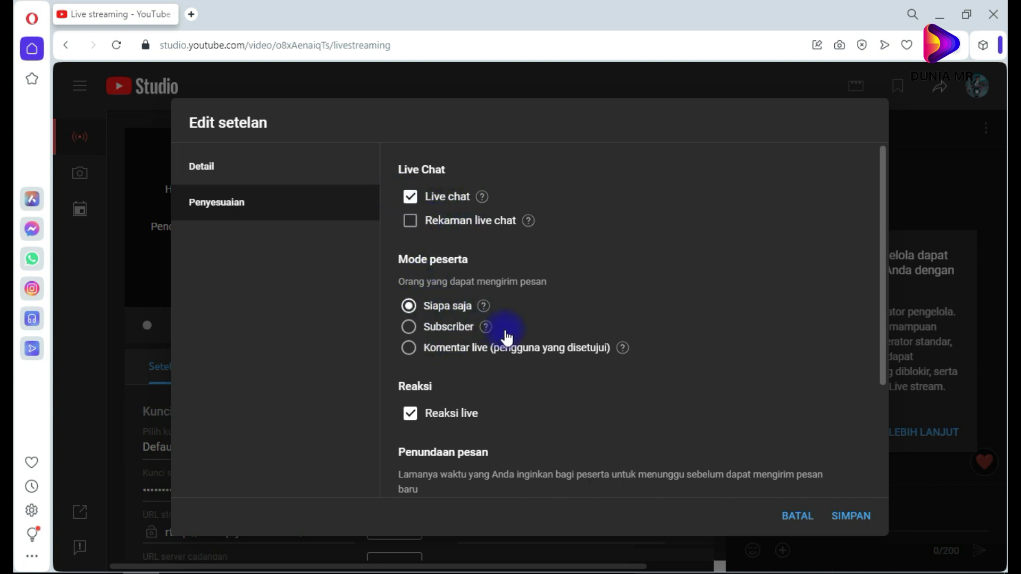
{"action": "scroll", "coordinate": [553, 330], "scroll_direction": "down", "scroll_amount": 3}
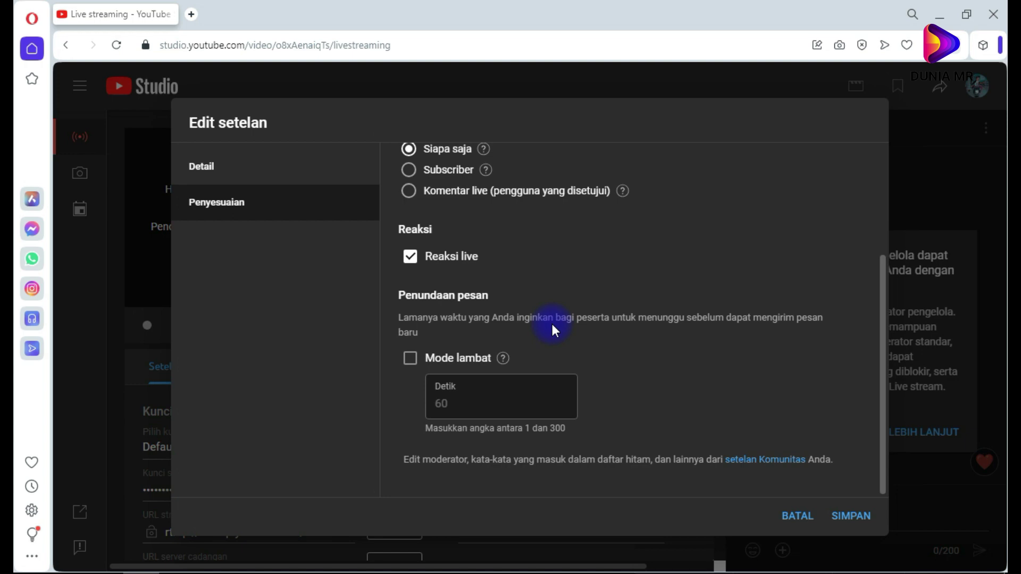
{"action": "left_click", "coordinate": [851, 517]}
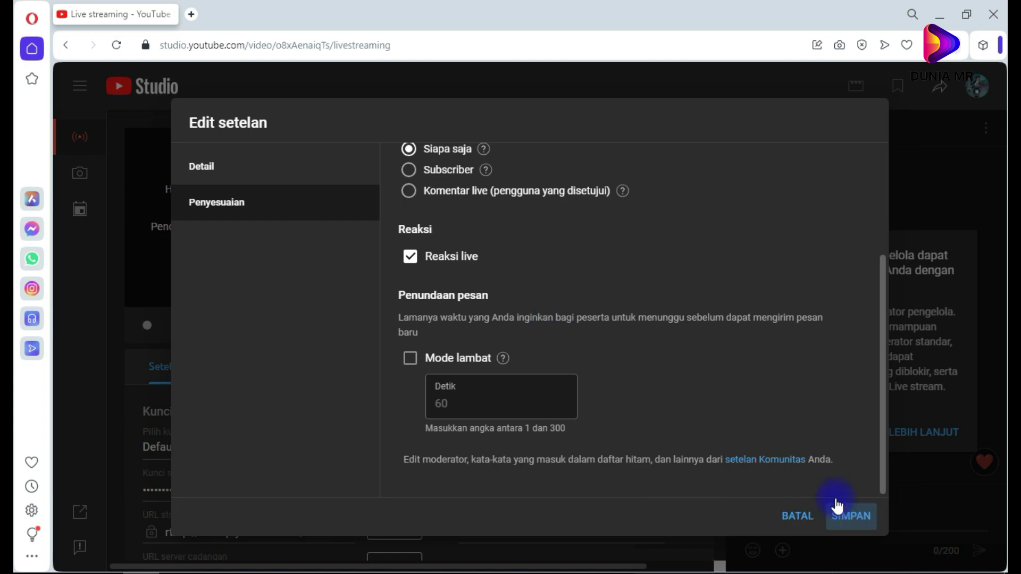
Step: Dismiss the notice about managing moderators in the live chat
{"action": "scroll", "coordinate": [489, 309], "scroll_direction": "down", "scroll_amount": 1}
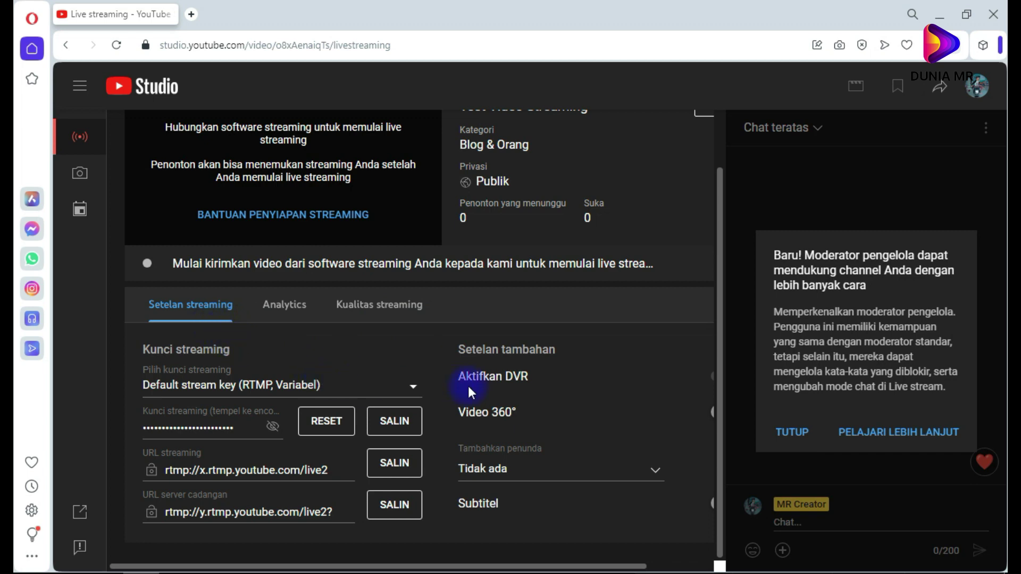
{"action": "scroll", "coordinate": [489, 425], "scroll_direction": "down", "scroll_amount": 3}
{"action": "scroll", "coordinate": [508, 466], "scroll_direction": "up", "scroll_amount": 3}
{"action": "left_click", "coordinate": [784, 434]}
{"action": "scroll", "coordinate": [463, 238], "scroll_direction": "up", "scroll_amount": 1}
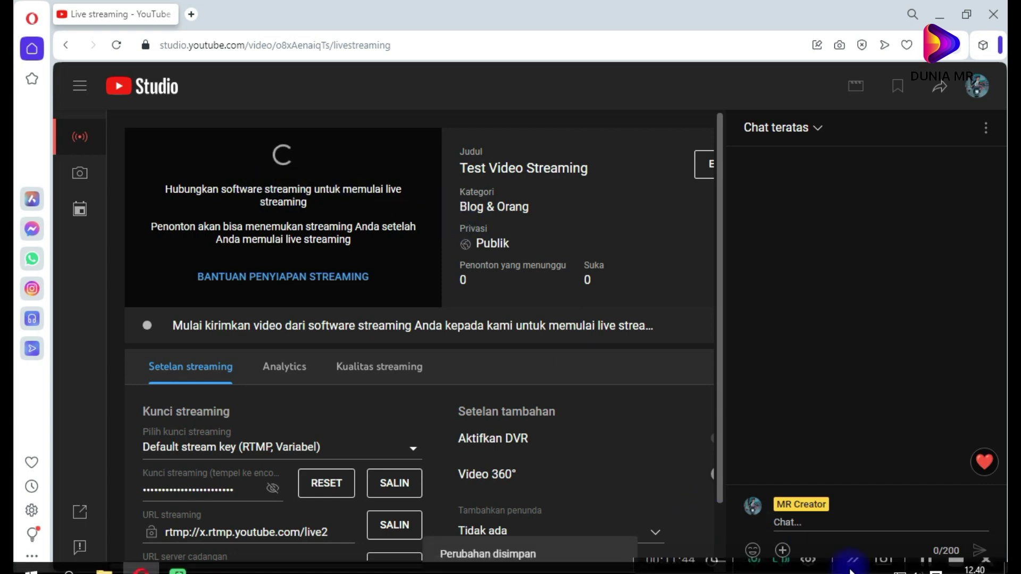
Step: Look over the streaming settings down to the stream latency options, and copy the stream key to the clipboard
{"action": "mouse_move", "coordinate": [237, 151]}
{"action": "left_mouse_down"}
{"action": "mouse_move", "coordinate": [180, 292]}
{"action": "mouse_move", "coordinate": [413, 201]}
{"action": "mouse_move", "coordinate": [253, 142]}
{"action": "left_mouse_up"}
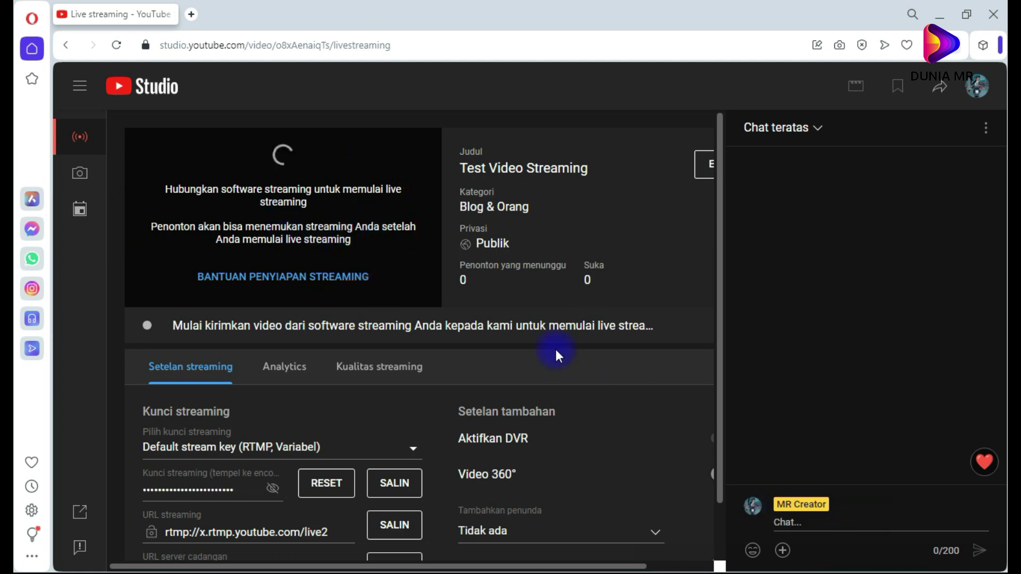
{"action": "scroll", "coordinate": [532, 393], "scroll_direction": "down", "scroll_amount": 3}
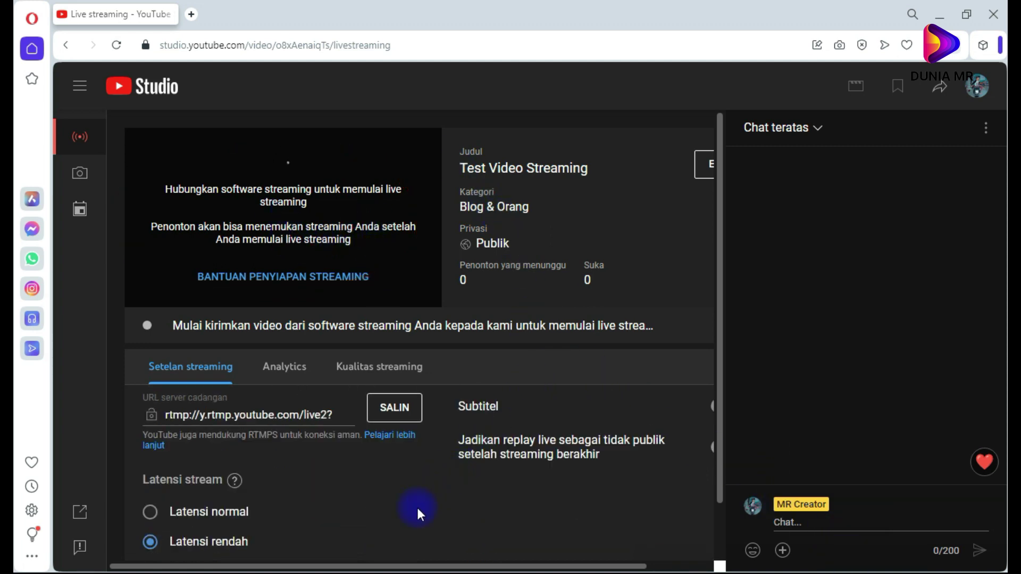
{"action": "scroll", "coordinate": [416, 505], "scroll_direction": "up", "scroll_amount": 3}
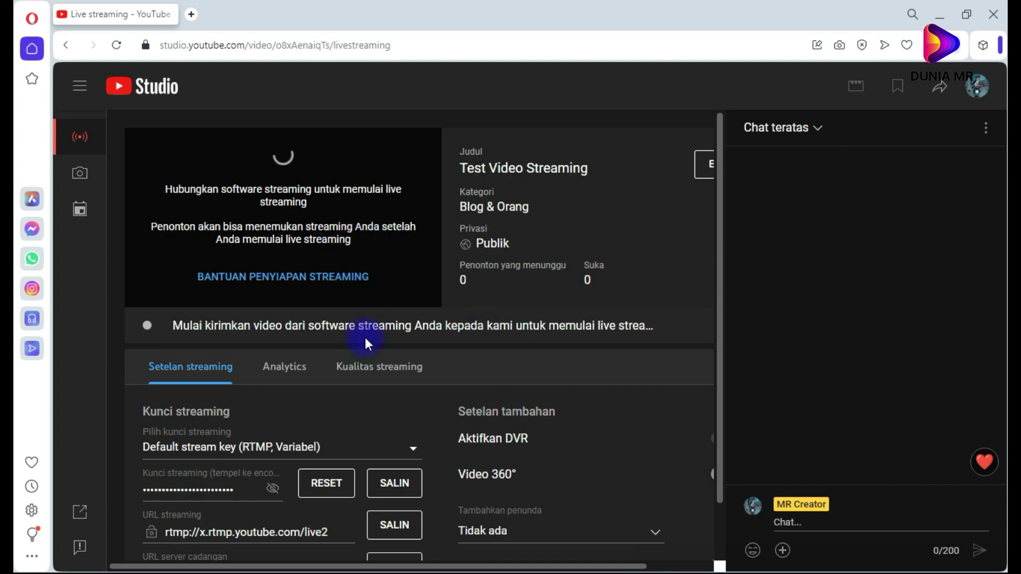
{"action": "scroll", "coordinate": [509, 435], "scroll_direction": "down", "scroll_amount": 3}
{"action": "scroll", "coordinate": [506, 416], "scroll_direction": "up", "scroll_amount": 3}
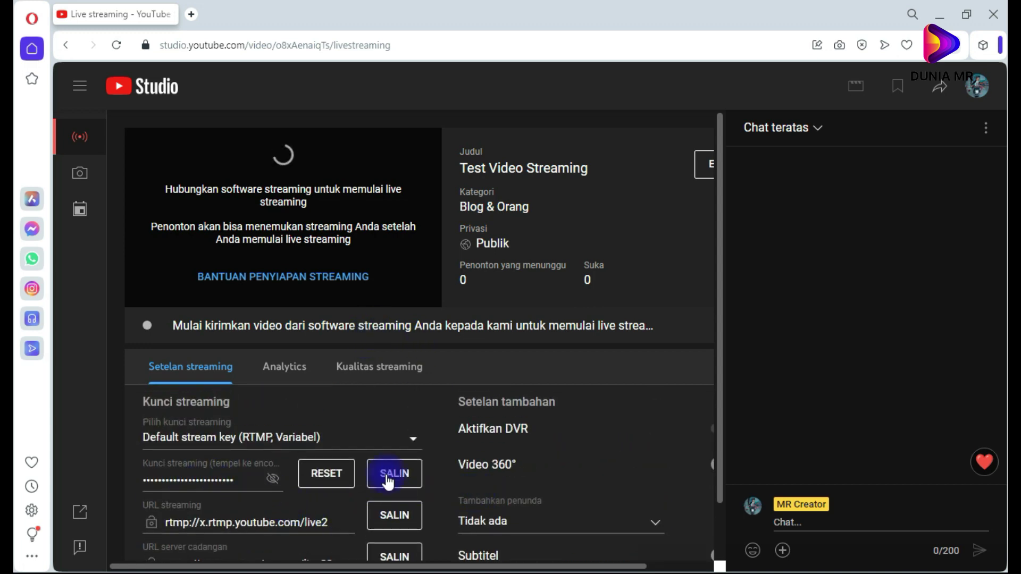
{"action": "left_click", "coordinate": [388, 481]}
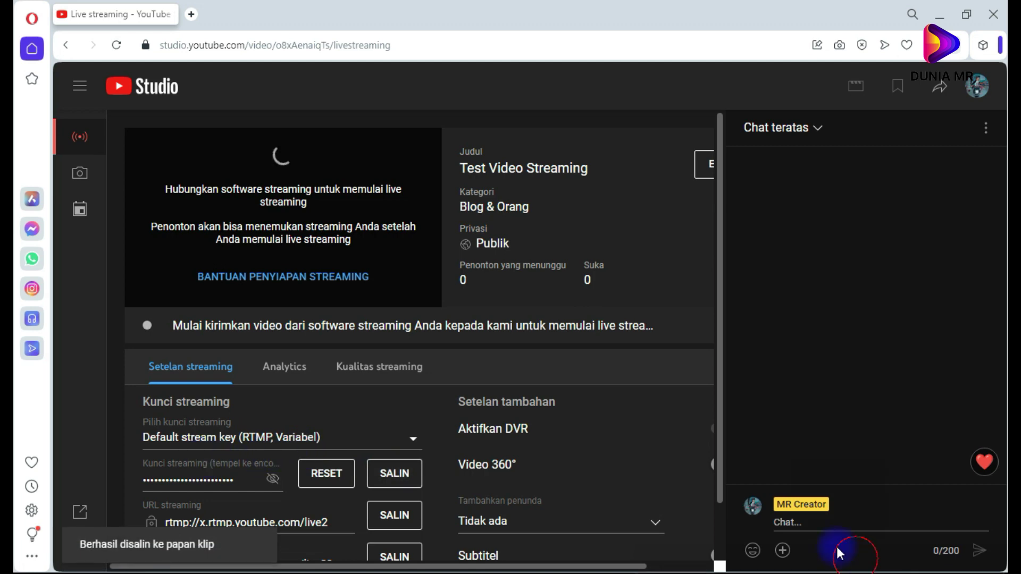
{"action": "mouse_move", "coordinate": [238, 435]}
{"action": "left_mouse_down"}
{"action": "mouse_move", "coordinate": [141, 455]}
{"action": "mouse_move", "coordinate": [277, 507]}
{"action": "left_mouse_up"}
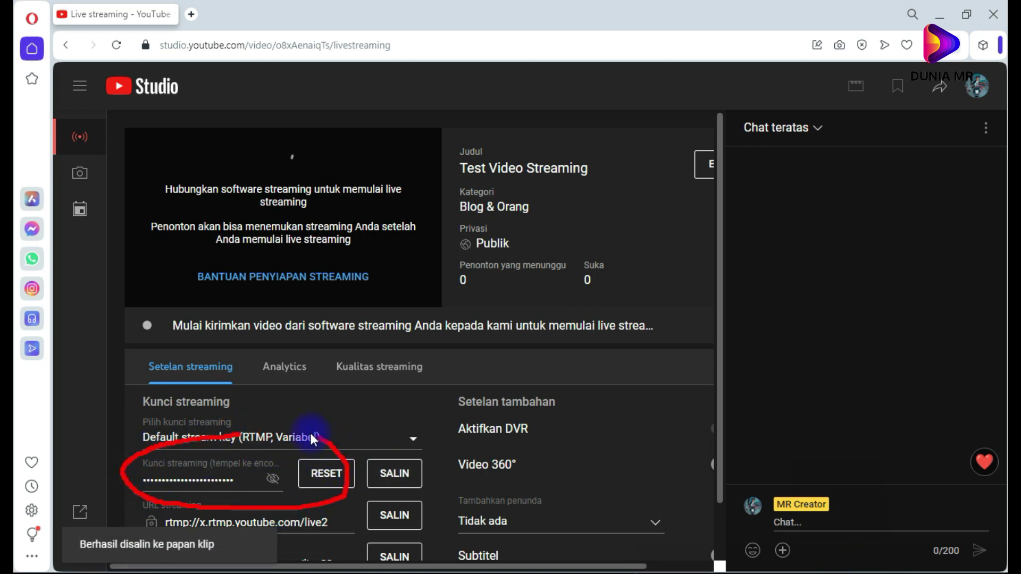
{"action": "mouse_move", "coordinate": [310, 433]}
{"action": "left_mouse_down"}
{"action": "mouse_move", "coordinate": [110, 468]}
{"action": "mouse_move", "coordinate": [370, 519]}
{"action": "mouse_move", "coordinate": [351, 457]}
{"action": "left_mouse_up"}
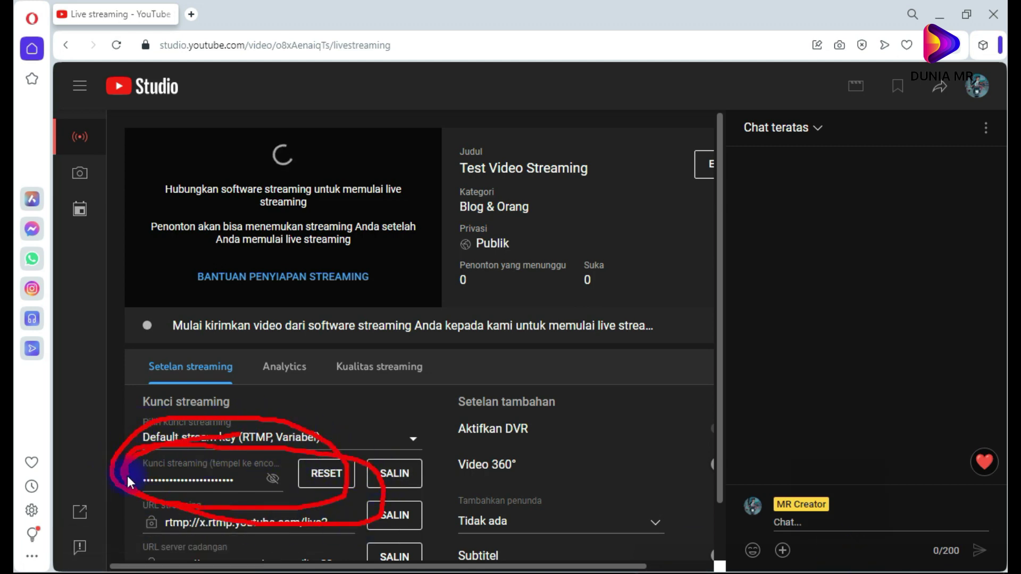
{"action": "left_click", "coordinate": [387, 481]}
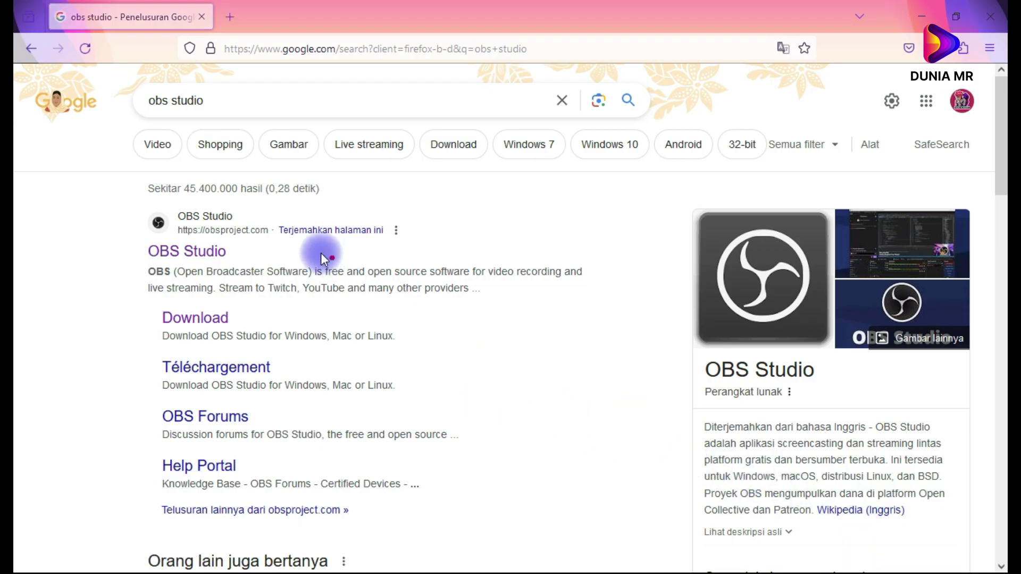
Step: Open the OBS Studio website from the search results and look over the Windows, macOS and Linux download options
{"action": "mouse_move", "coordinate": [400, 198]}
{"action": "left_mouse_down"}
{"action": "mouse_move", "coordinate": [244, 187]}
{"action": "mouse_move", "coordinate": [155, 289]}
{"action": "mouse_move", "coordinate": [391, 180]}
{"action": "left_mouse_up"}
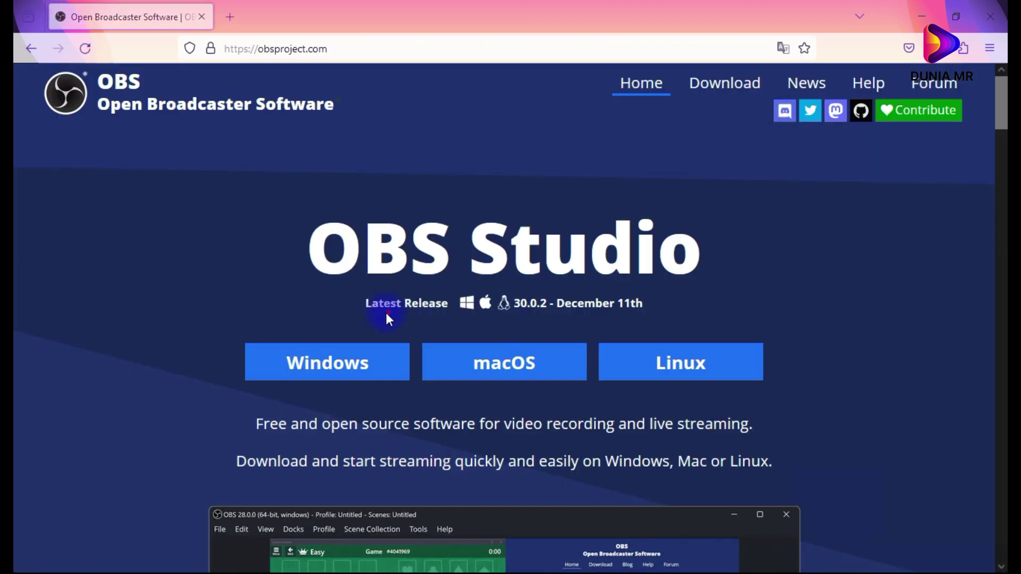
{"action": "mouse_move", "coordinate": [360, 304]}
{"action": "left_mouse_down"}
{"action": "mouse_move", "coordinate": [234, 346]}
{"action": "mouse_move", "coordinate": [365, 314]}
{"action": "left_mouse_up"}
{"action": "mouse_move", "coordinate": [494, 315]}
{"action": "left_mouse_down"}
{"action": "mouse_move", "coordinate": [442, 316]}
{"action": "mouse_move", "coordinate": [563, 365]}
{"action": "left_mouse_up"}
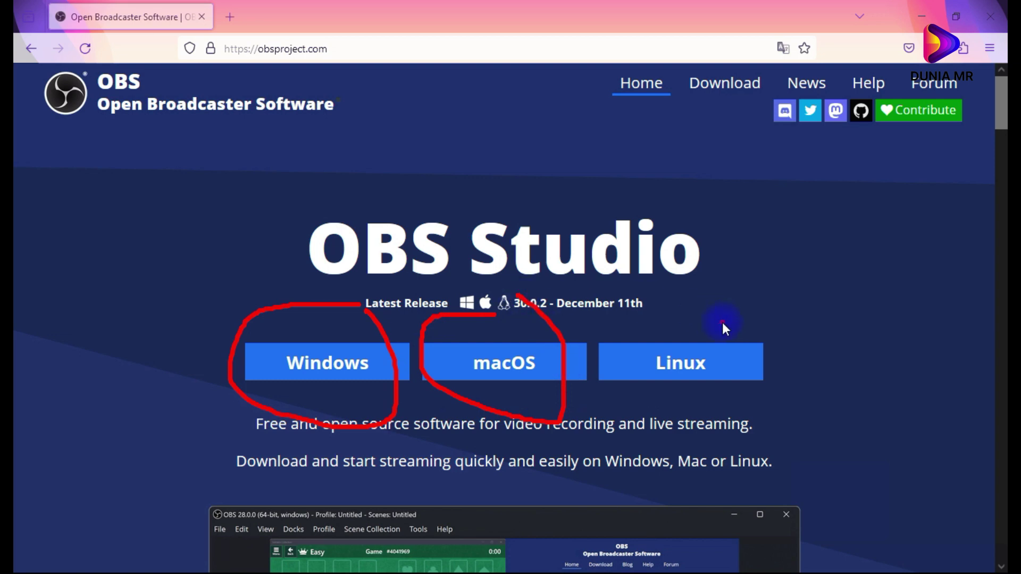
{"action": "mouse_move", "coordinate": [722, 322]}
{"action": "left_mouse_down"}
{"action": "mouse_move", "coordinate": [780, 328]}
{"action": "mouse_move", "coordinate": [663, 311]}
{"action": "left_mouse_up"}
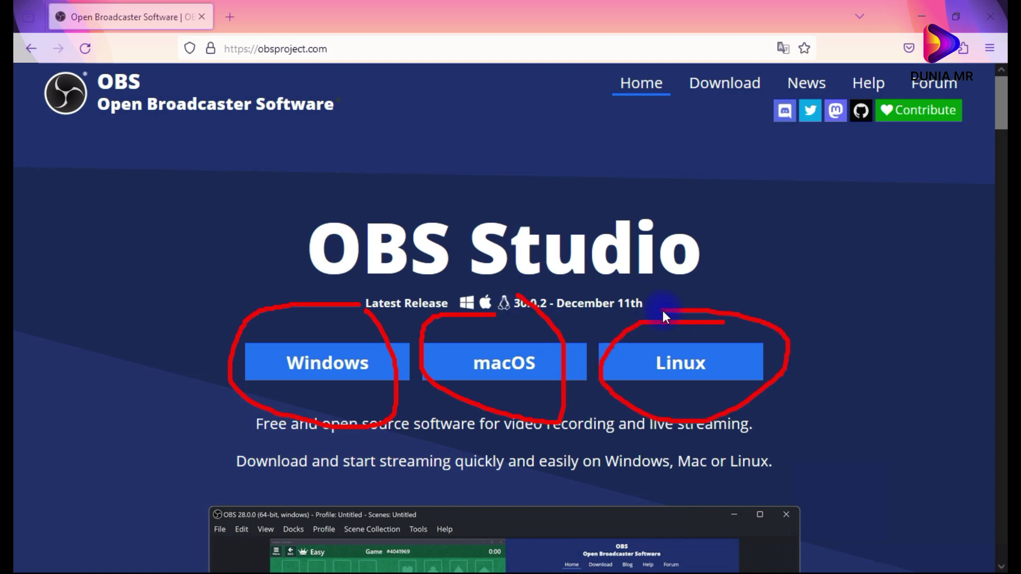
{"action": "key", "text": "Escape"}
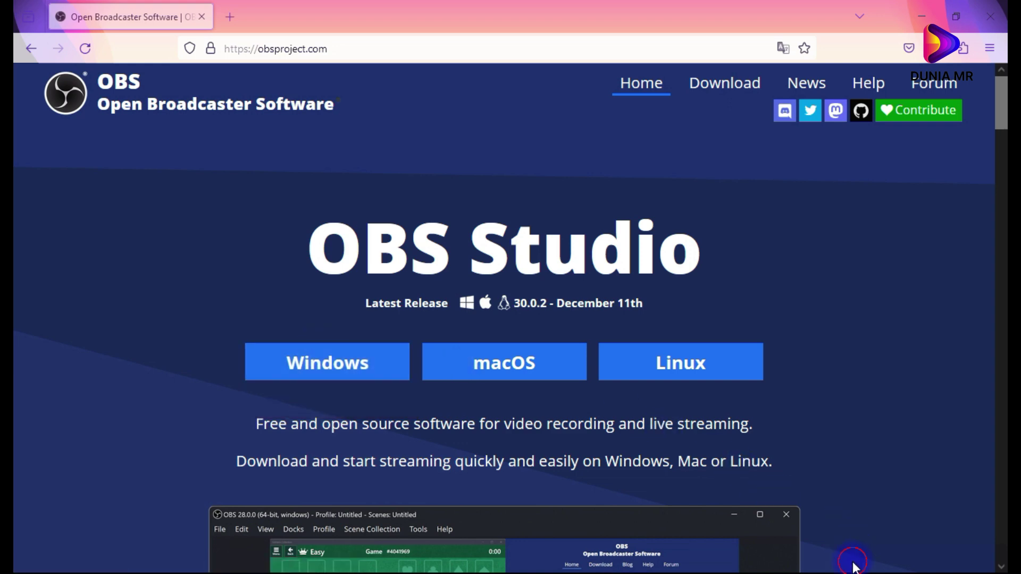
Step: Search Windows for obs, launch OBS Studio (64bit), and shift its window slightly over the browser
{"action": "mouse_move", "coordinate": [368, 322]}
{"action": "left_mouse_down"}
{"action": "mouse_move", "coordinate": [237, 401]}
{"action": "mouse_move", "coordinate": [398, 343]}
{"action": "left_mouse_up"}
{"action": "key", "text": "super"}
{"action": "type", "text": "obs"}
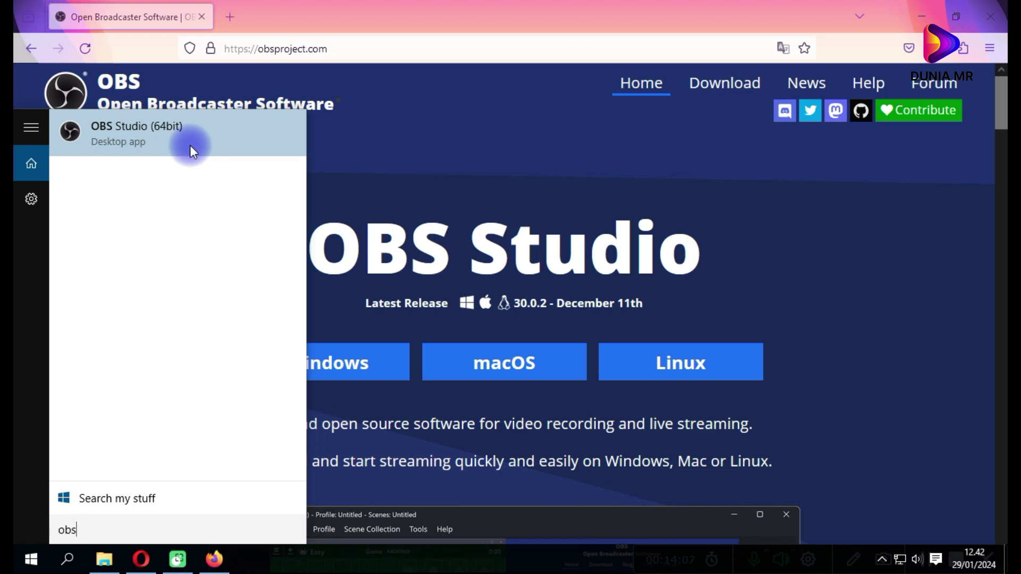
{"action": "left_click", "coordinate": [190, 145]}
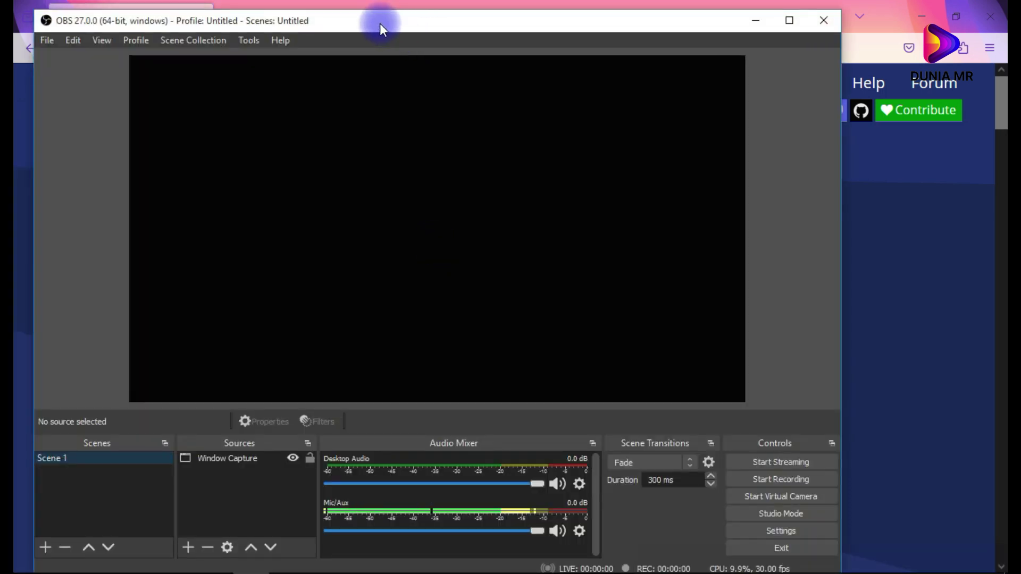
{"action": "left_click_drag", "start_coordinate": [382, 23], "coordinate": [430, 18]}
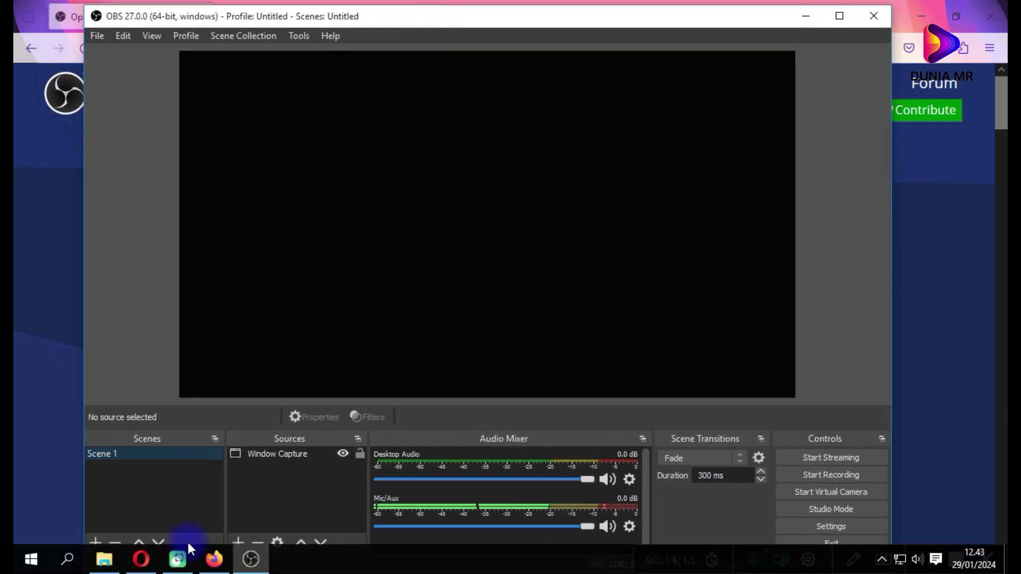
Step: Check the YouTube Studio live stream page in Opera, then return to OBS and reposition its window over that page
{"action": "left_click", "coordinate": [141, 558]}
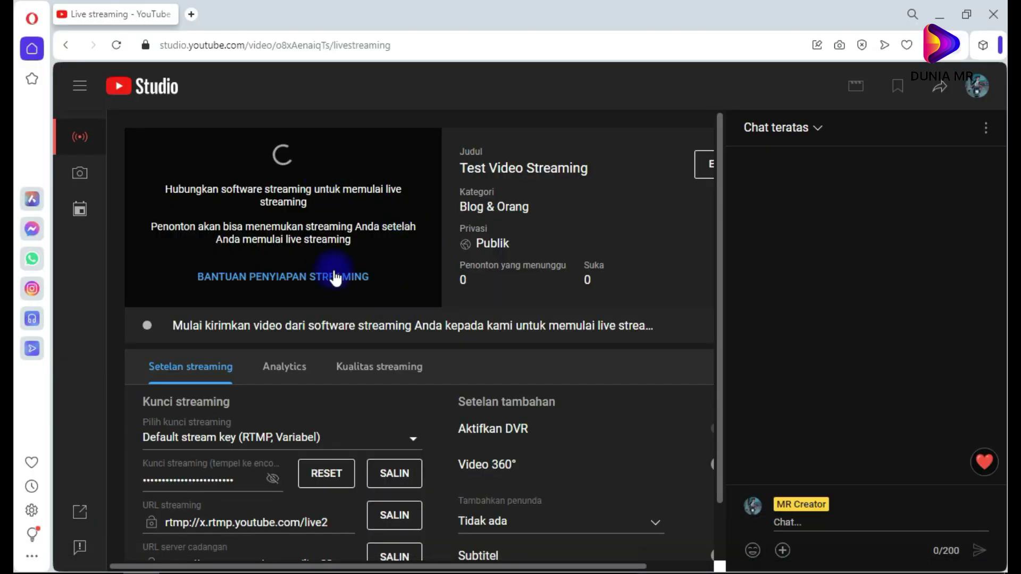
{"action": "scroll", "coordinate": [481, 305], "scroll_direction": "down", "scroll_amount": 1}
{"action": "scroll", "coordinate": [481, 302], "scroll_direction": "up", "scroll_amount": 1}
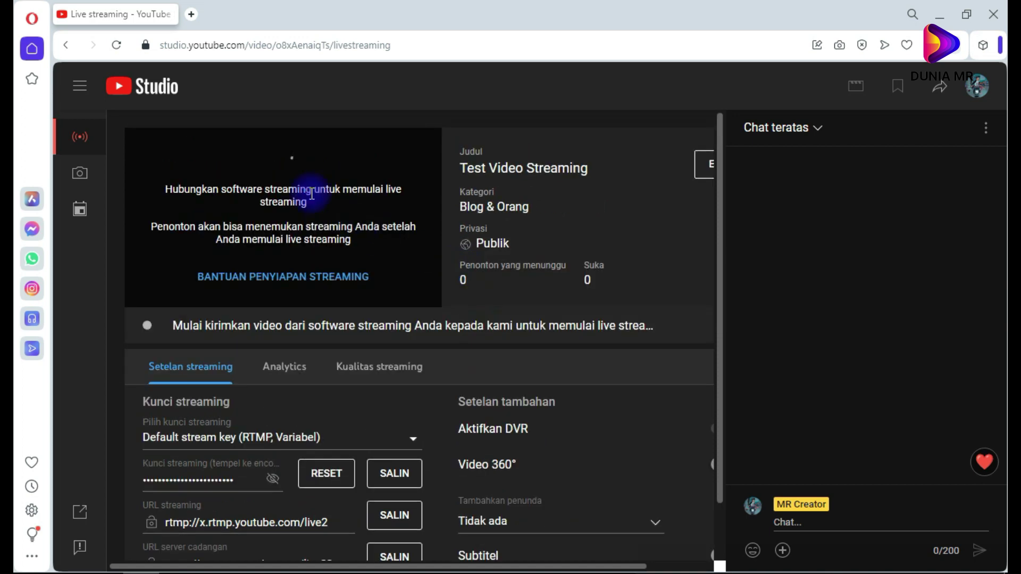
{"action": "left_click", "coordinate": [245, 558]}
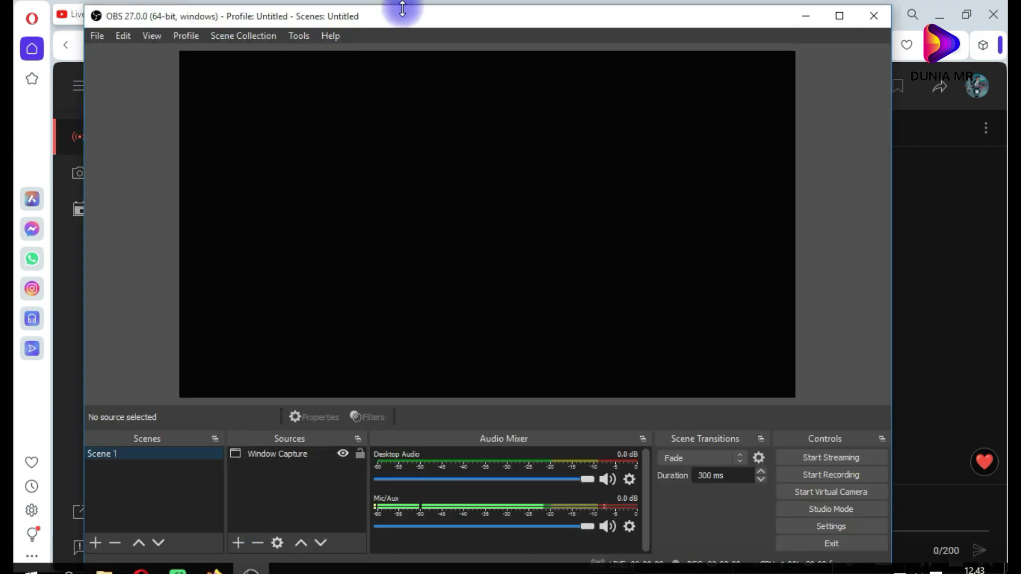
{"action": "left_click_drag", "start_coordinate": [402, 13], "coordinate": [487, 18]}
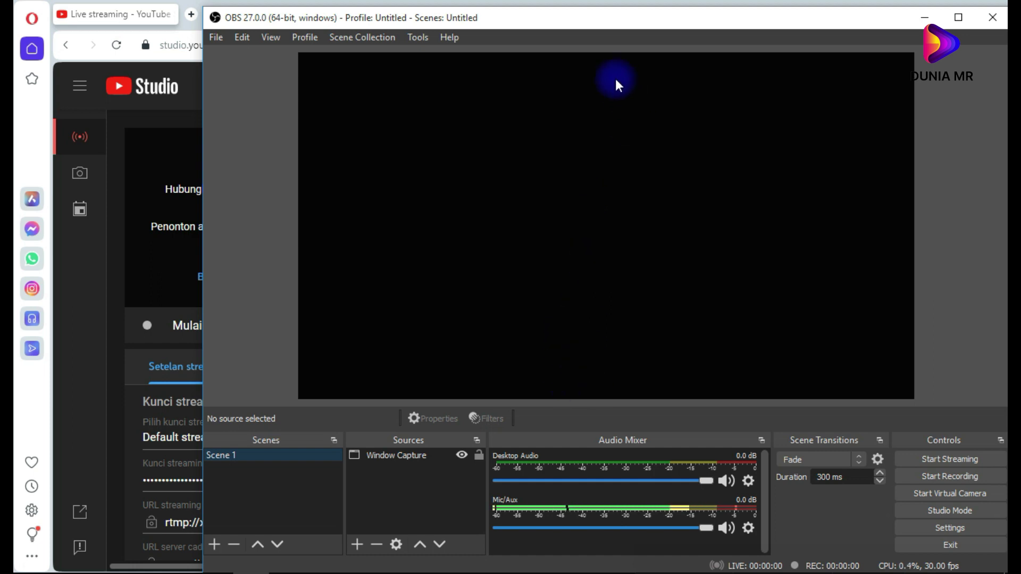
{"action": "left_click_drag", "start_coordinate": [615, 17], "coordinate": [593, 12]}
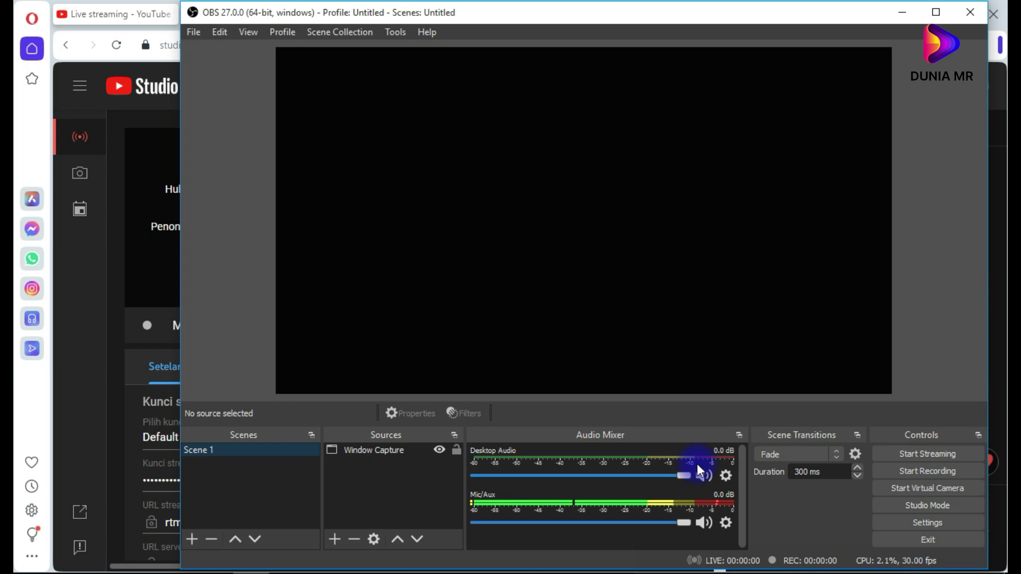
Step: Switch to File Explorer and select the Test Video Streaming GOM media file on the Data (D:) drive
{"action": "left_click", "coordinate": [29, 561]}
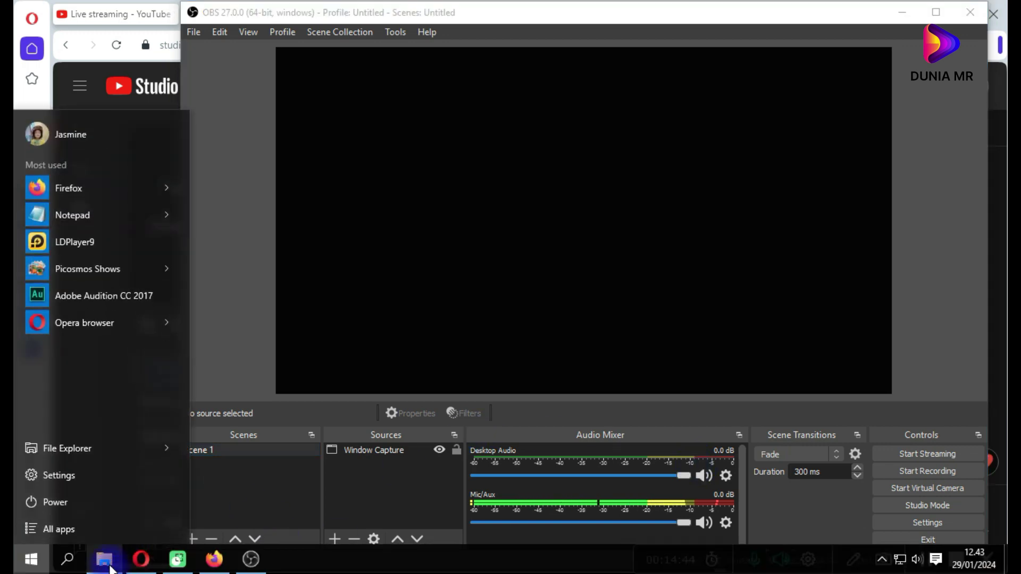
{"action": "left_click", "coordinate": [50, 447]}
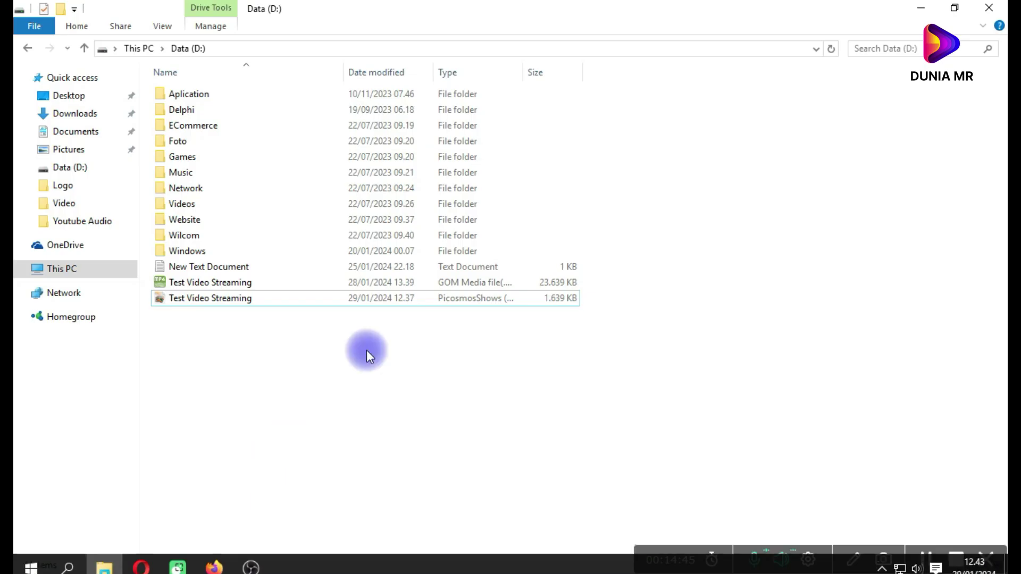
{"action": "left_click", "coordinate": [199, 280]}
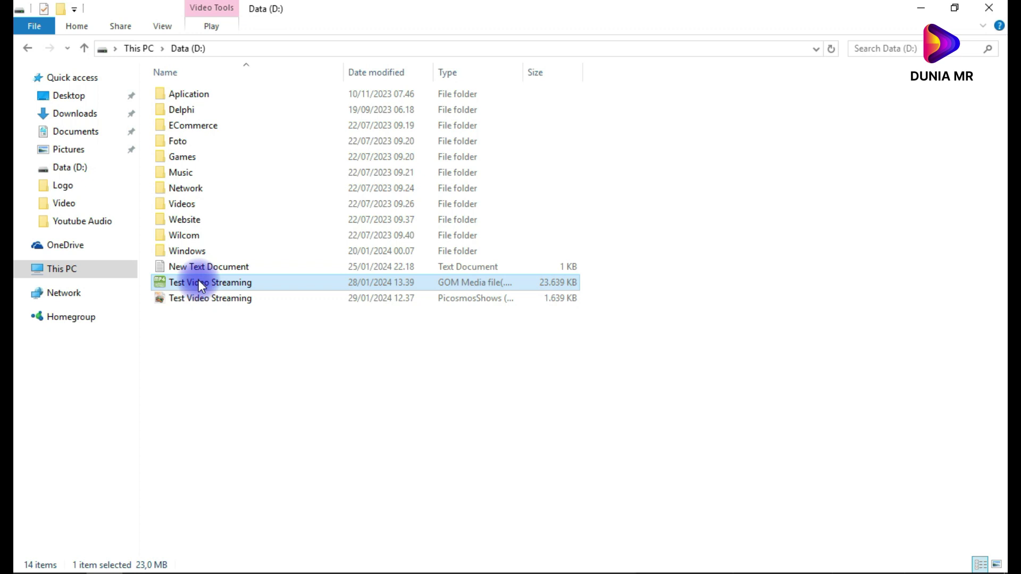